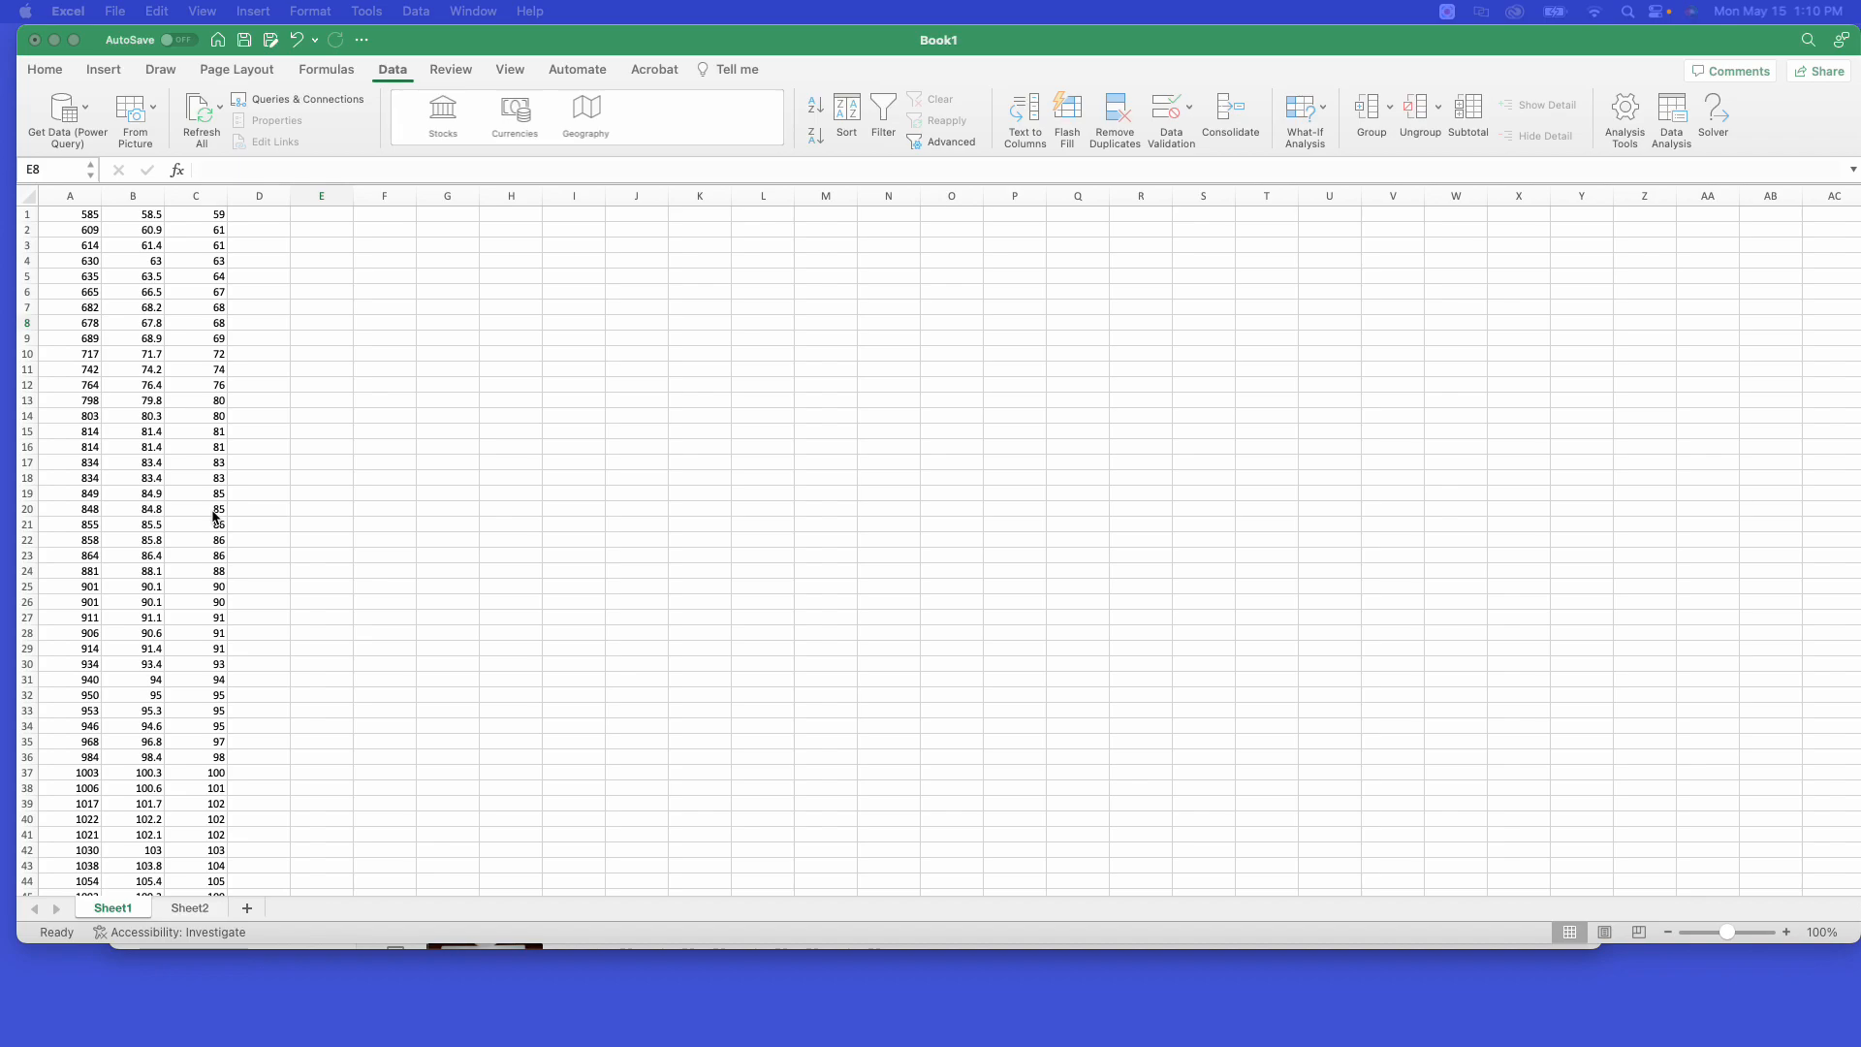
# - Try to insert an AutoSum average in cell A52, directly below the data in column A
pyautogui.scroll(-6, 213, 517)
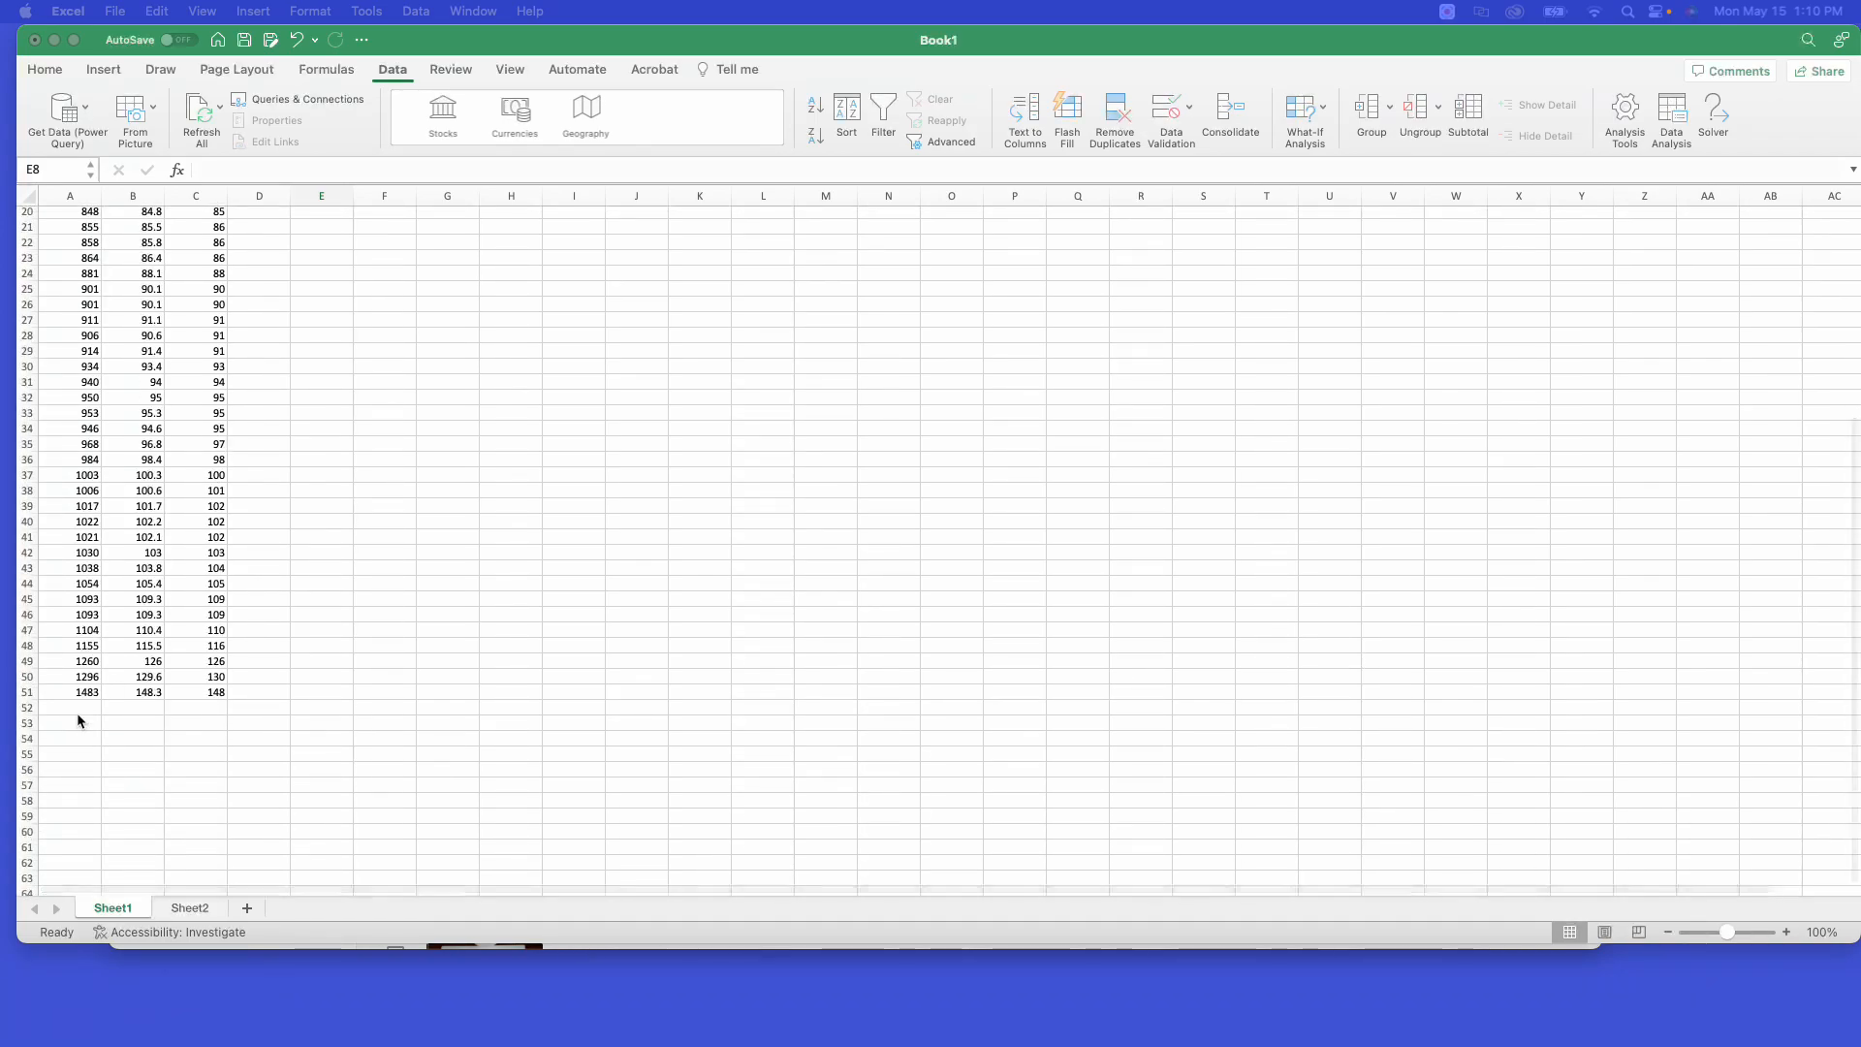
pyautogui.click(79, 718)
pyautogui.click(77, 710)
pyautogui.write('=')
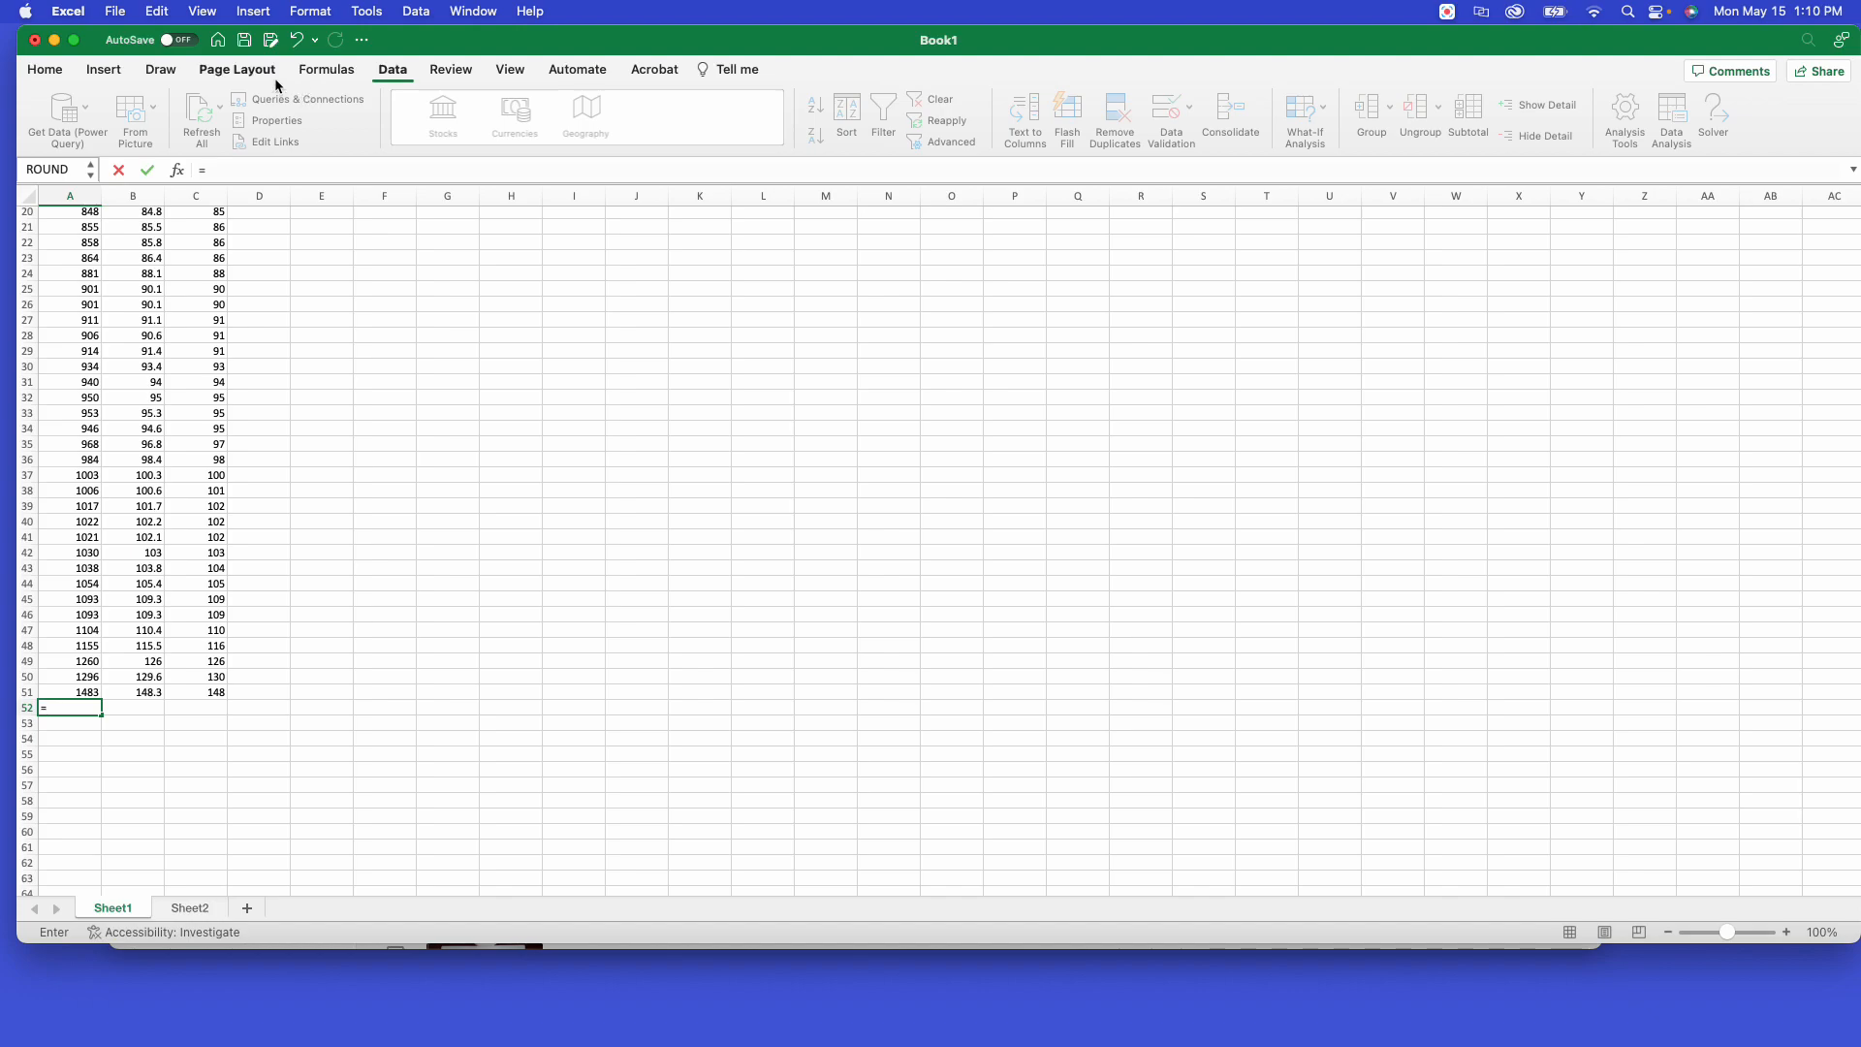
pyautogui.click(45, 69)
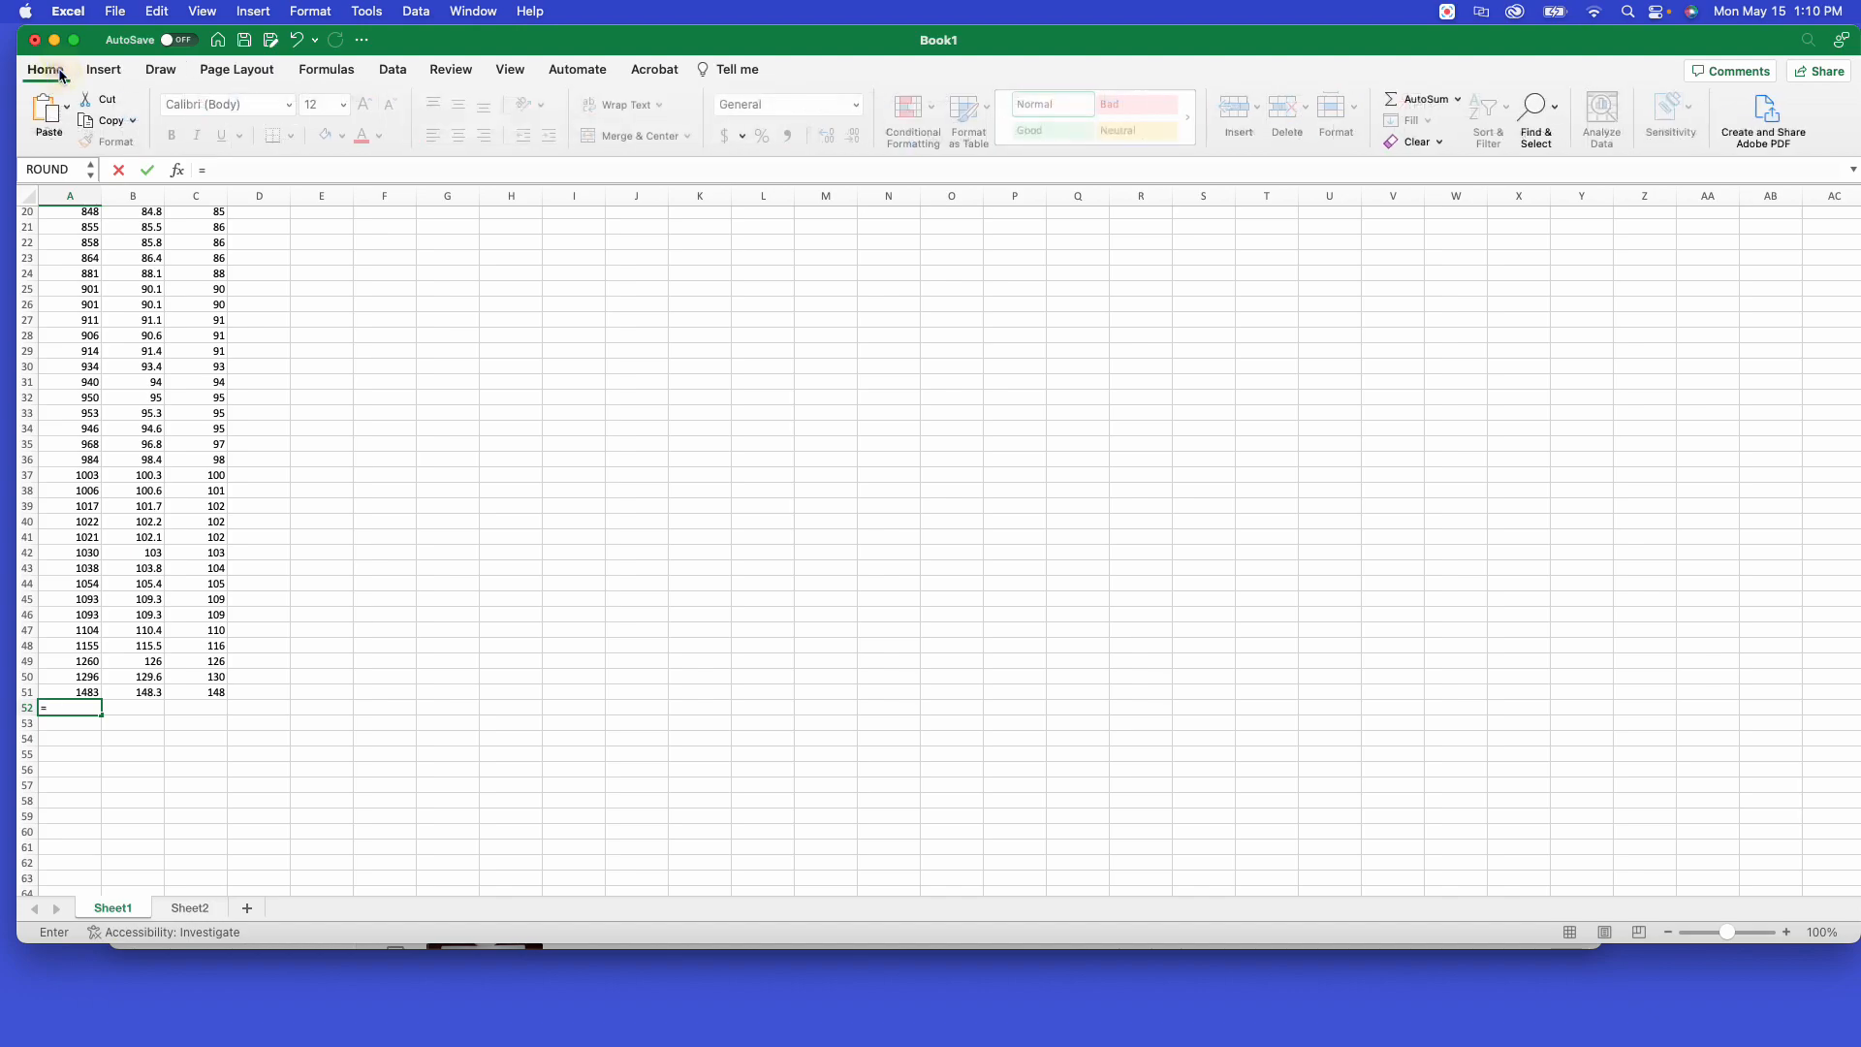
pyautogui.click(1455, 100)
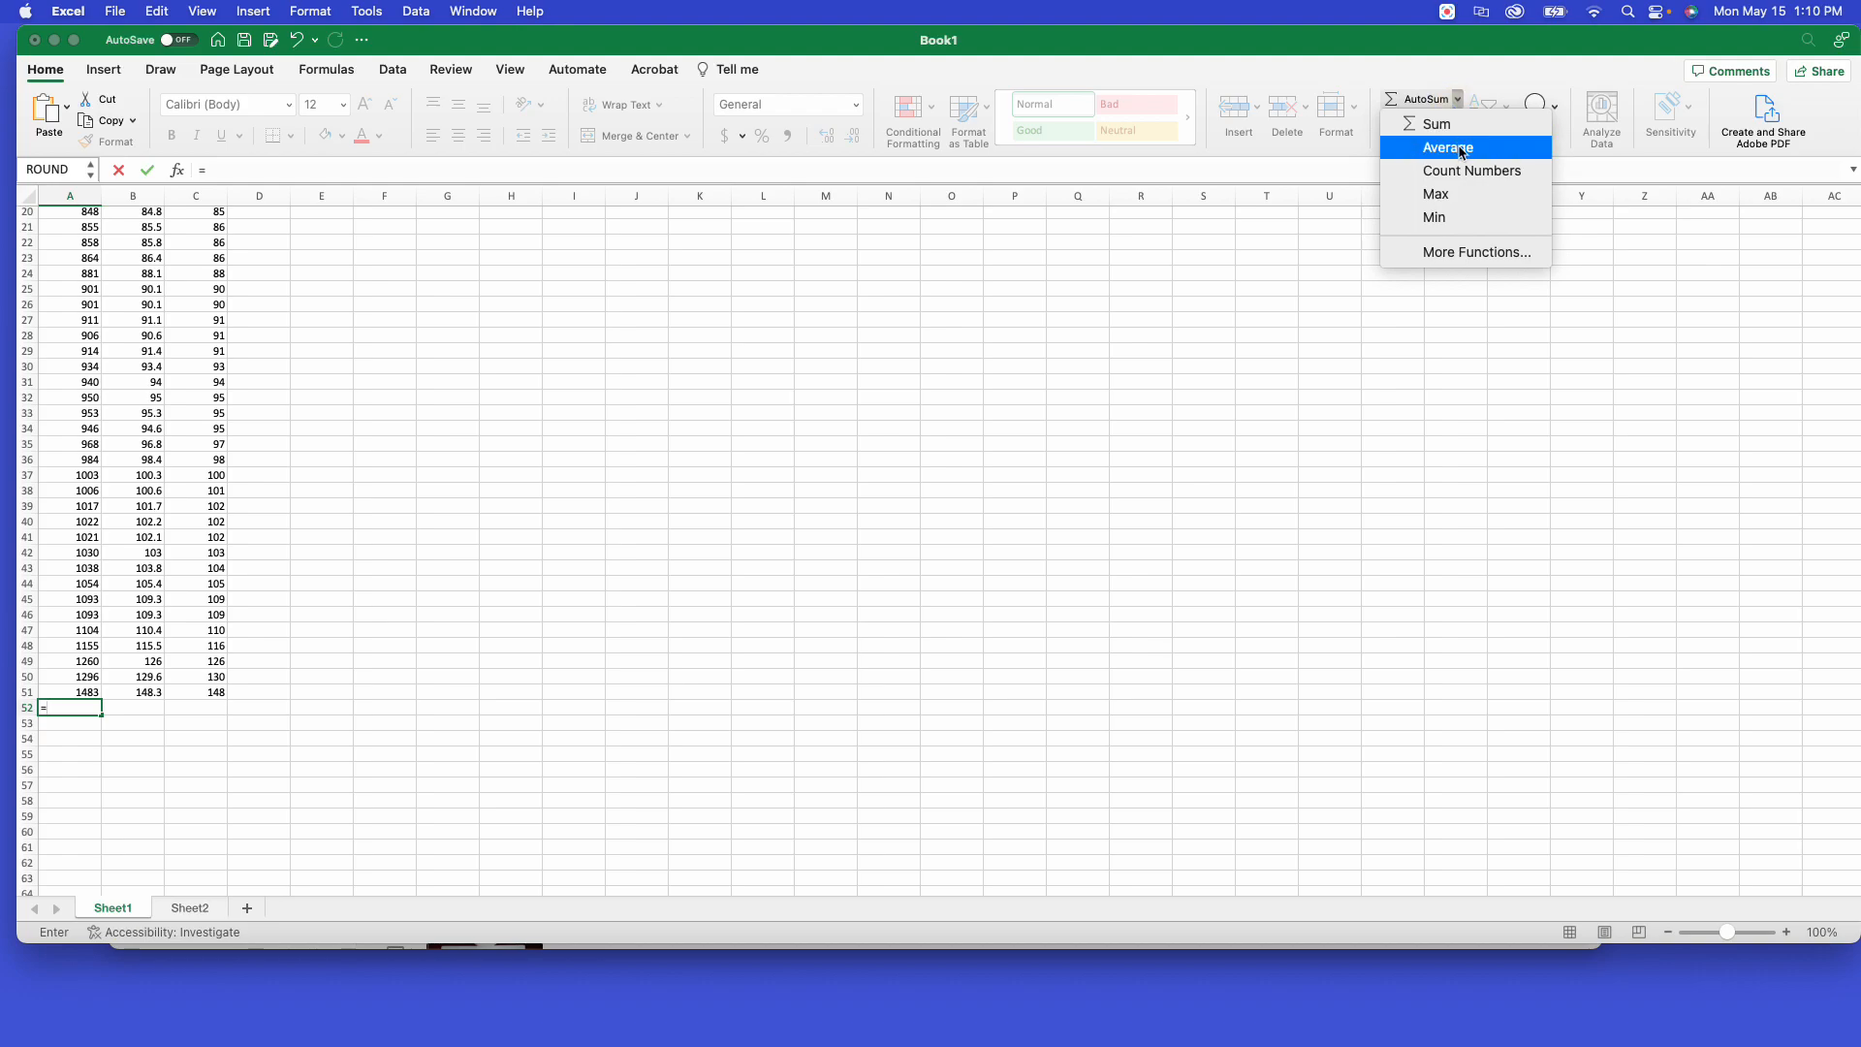
pyautogui.click(1461, 148)
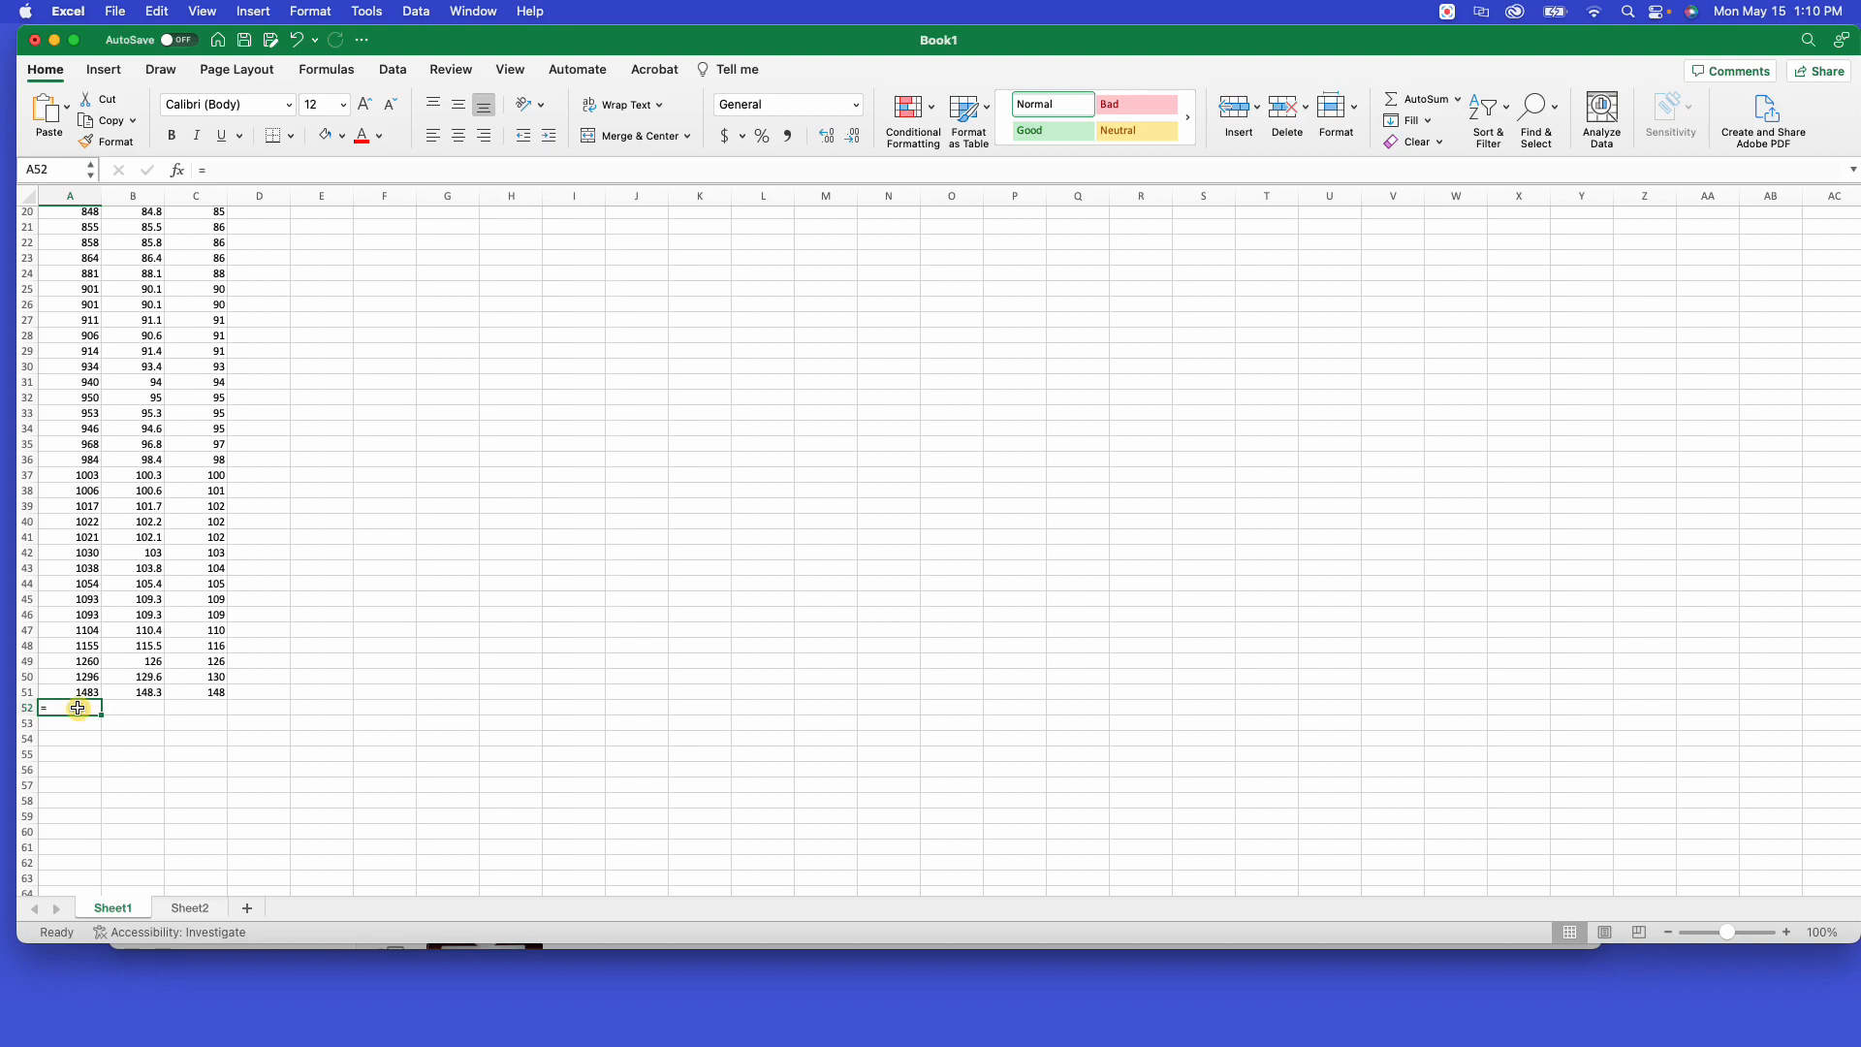
# - Enter an AVERAGE formula over the range A1:A51 in cell A52
pyautogui.write('a')
pyautogui.press('BackSpace')
pyautogui.write('=a')
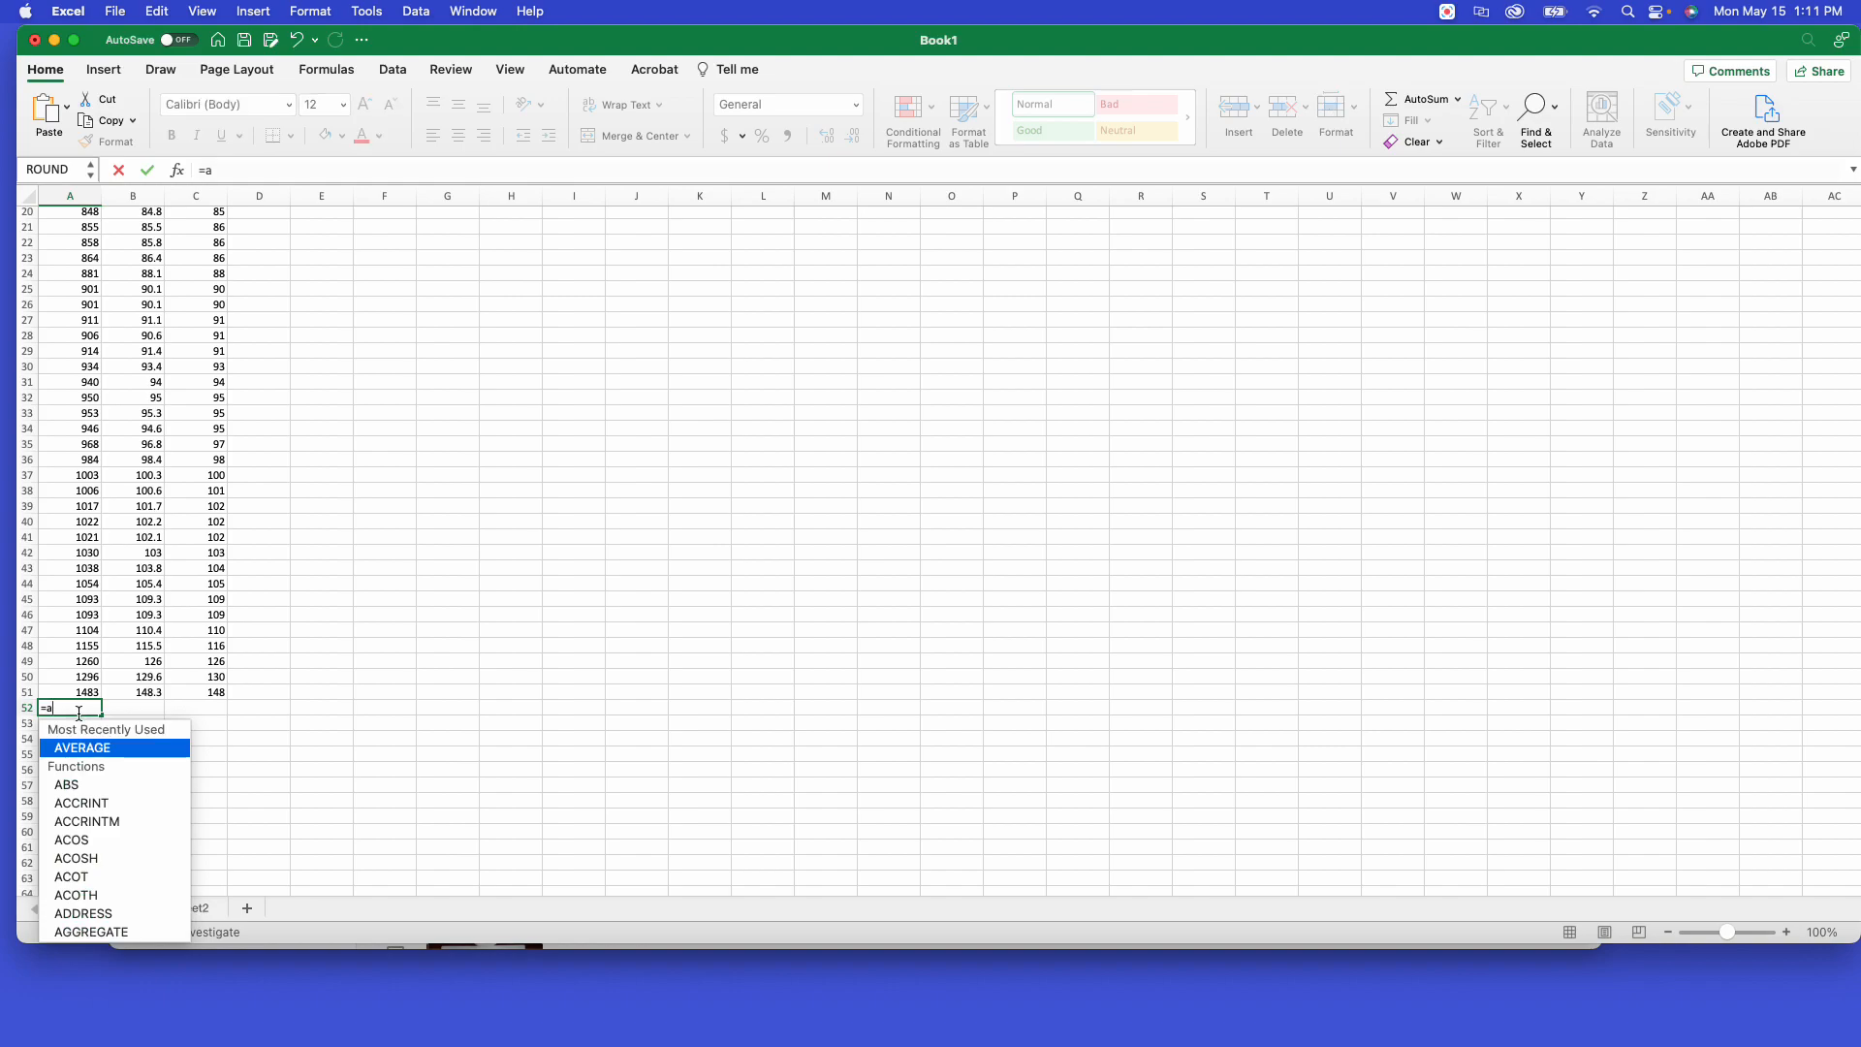
pyautogui.doubleClick(104, 748)
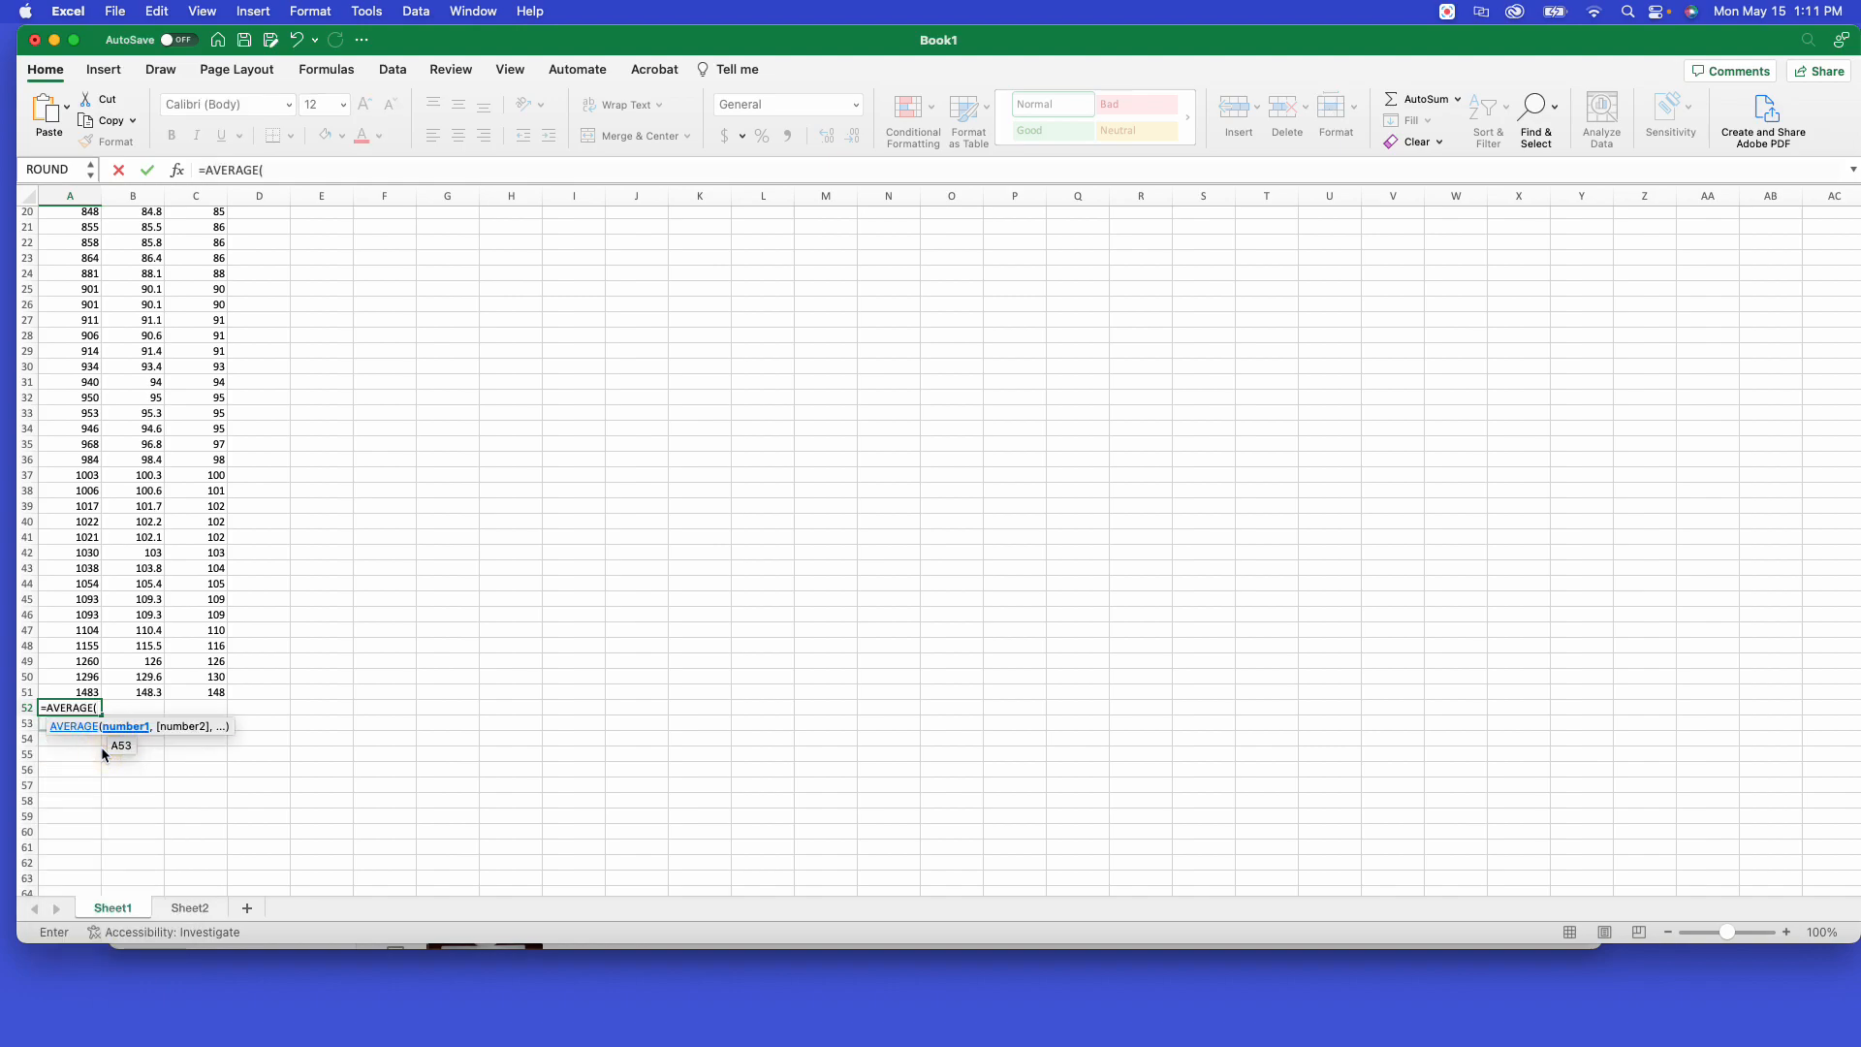
pyautogui.moveTo(77, 692); pyautogui.dragTo(67, 175)
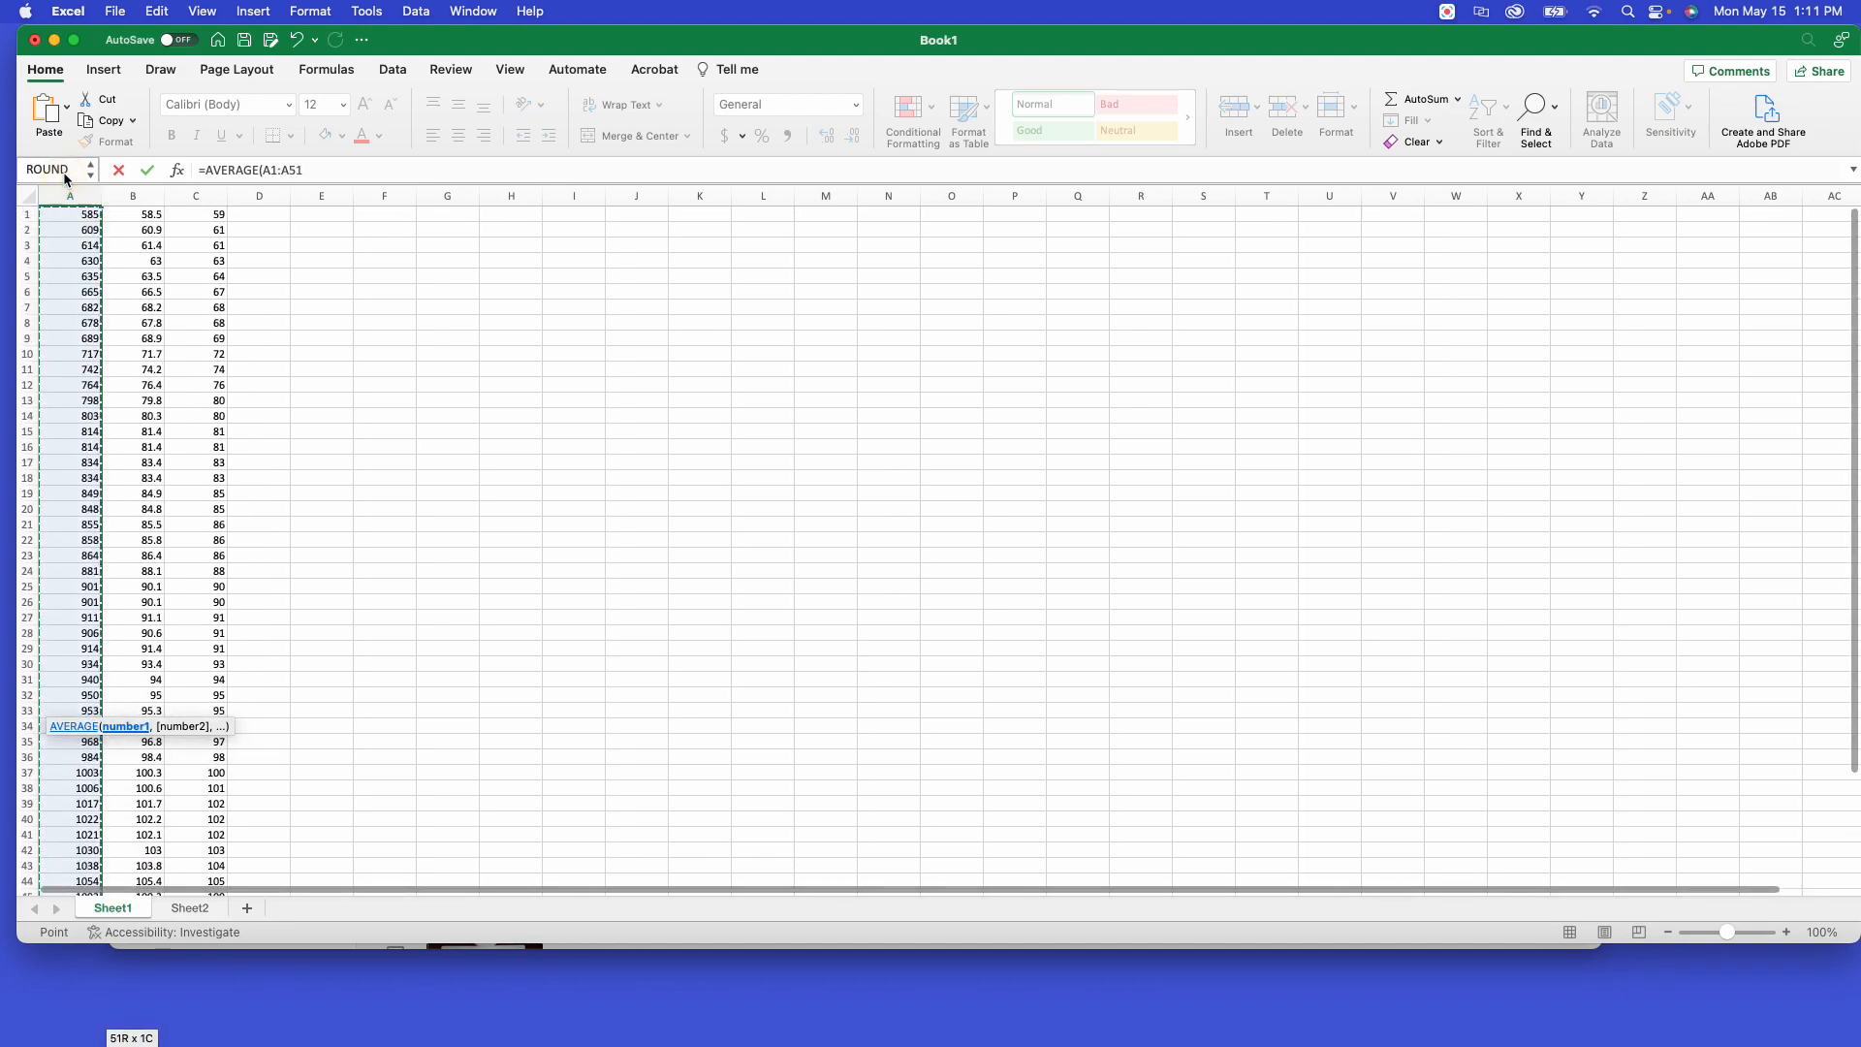
pyautogui.press('Return')
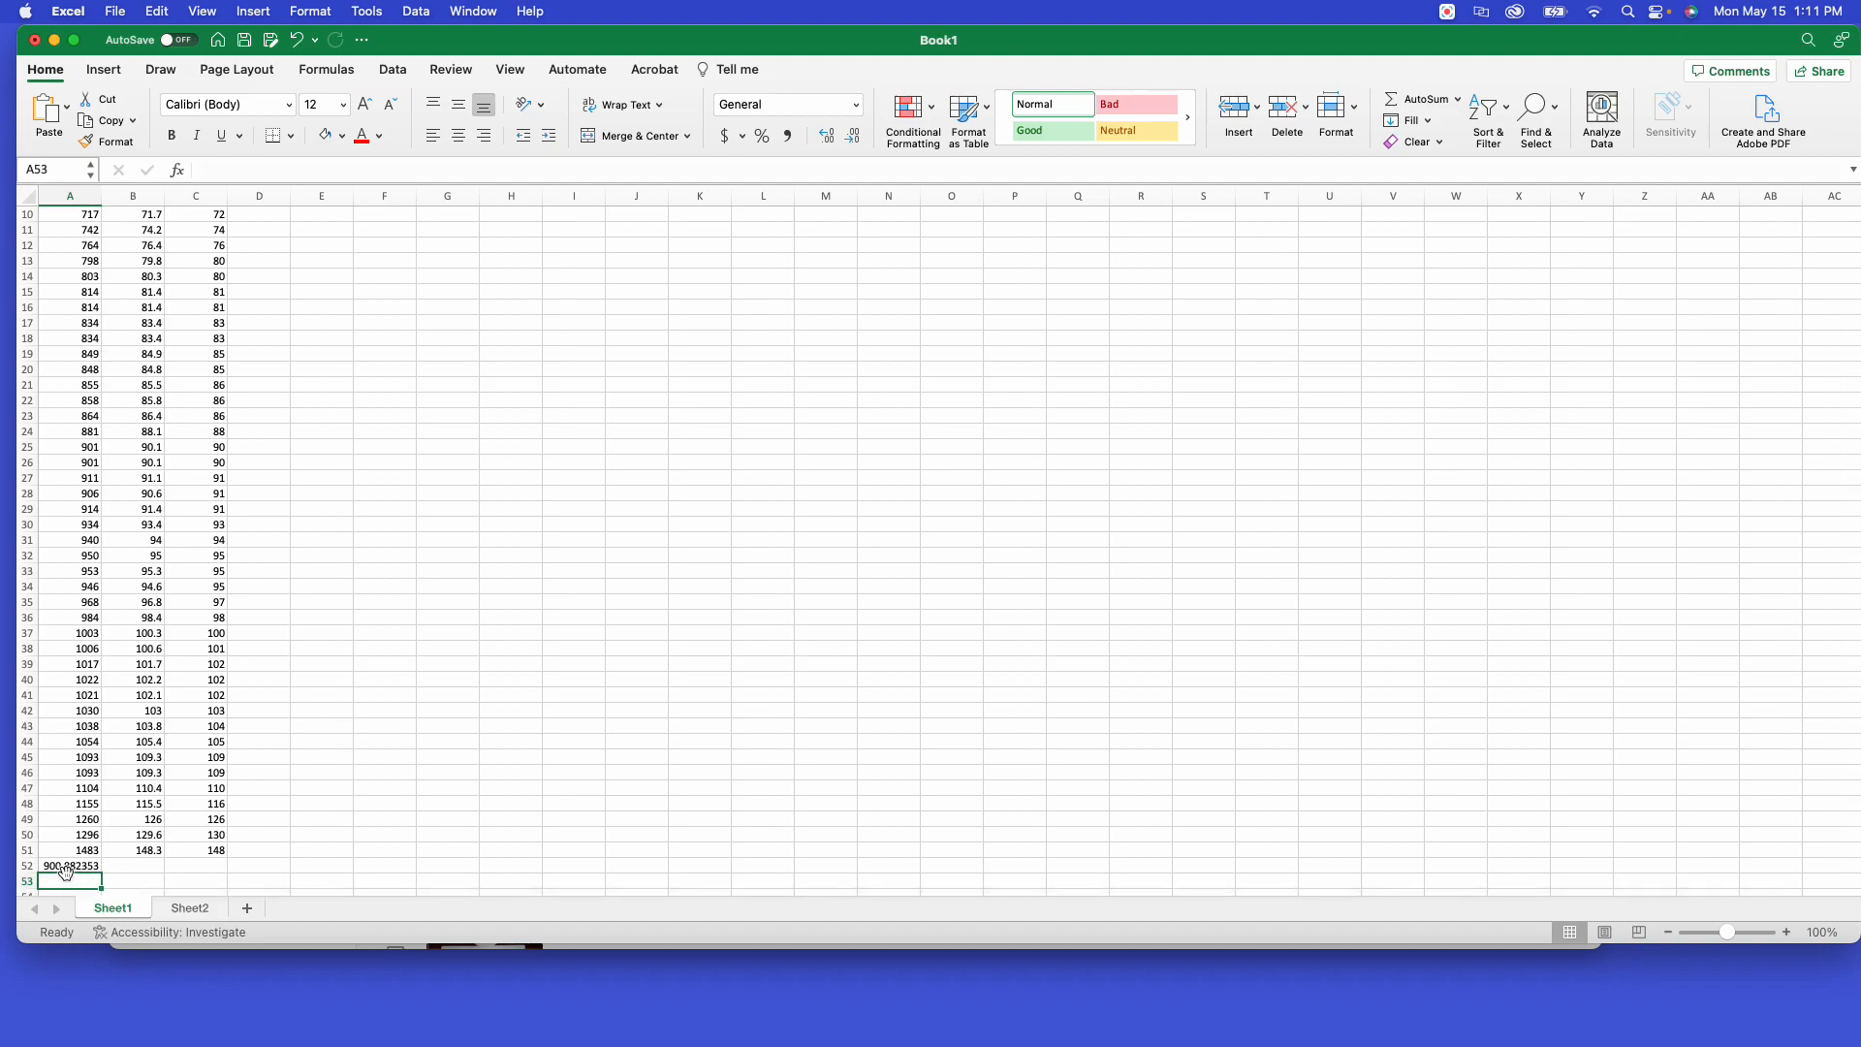
# - Review the values in column A from the first row down to the average at the end
pyautogui.scroll(1, 85, 483)
pyautogui.scroll(5, 85, 483)
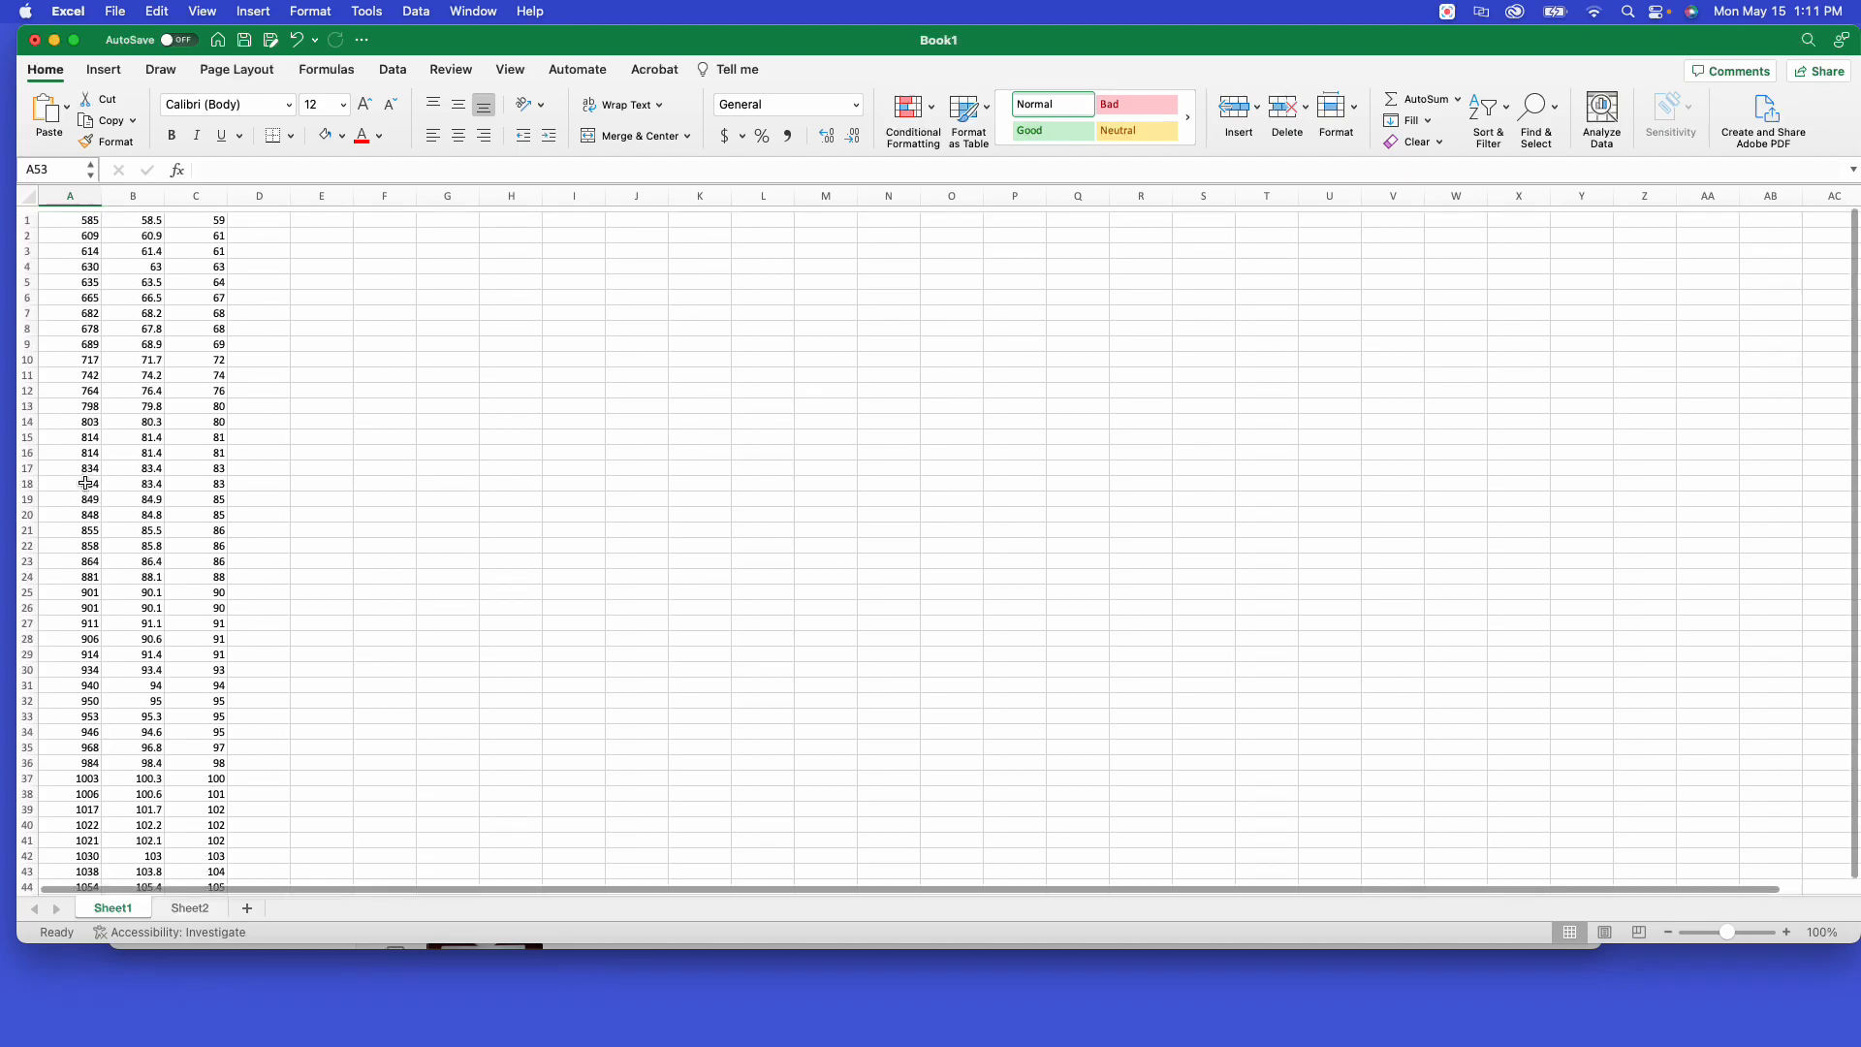
pyautogui.scroll(-7, 86, 483)
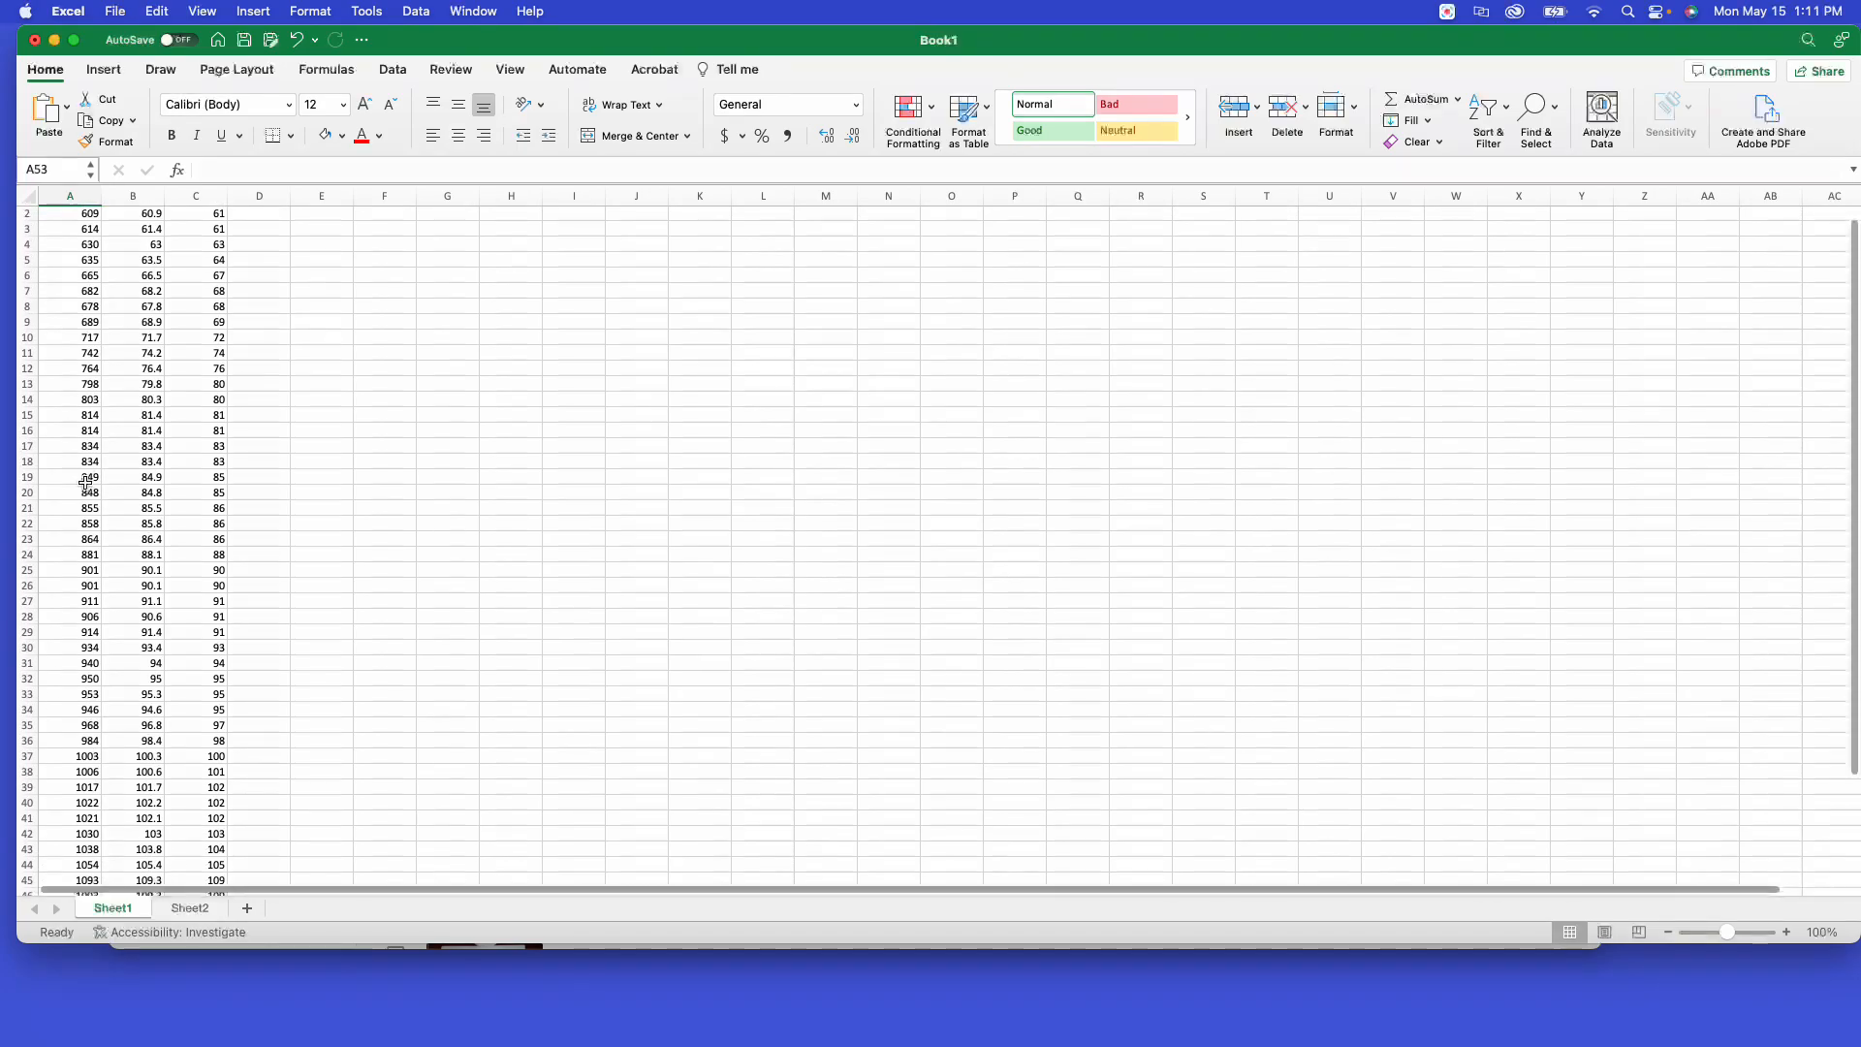
pyautogui.scroll(6, 86, 483)
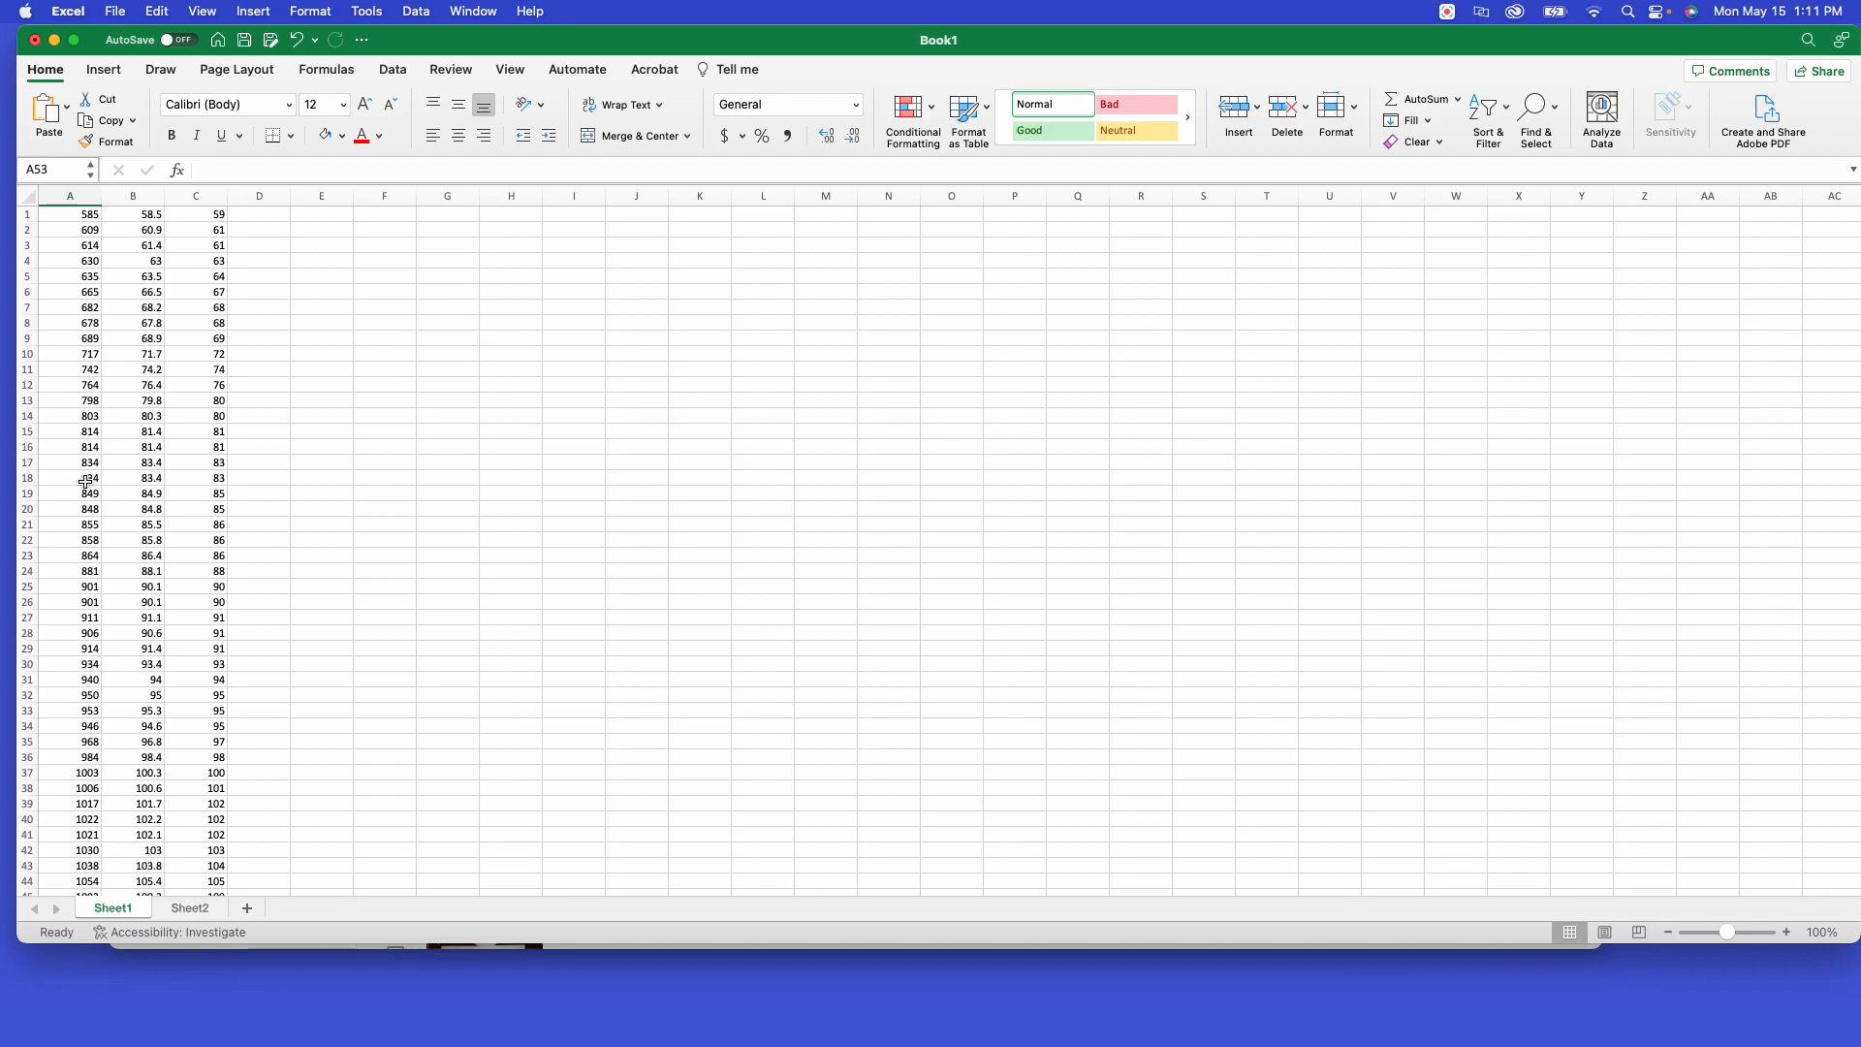
pyautogui.scroll(-5, 85, 481)
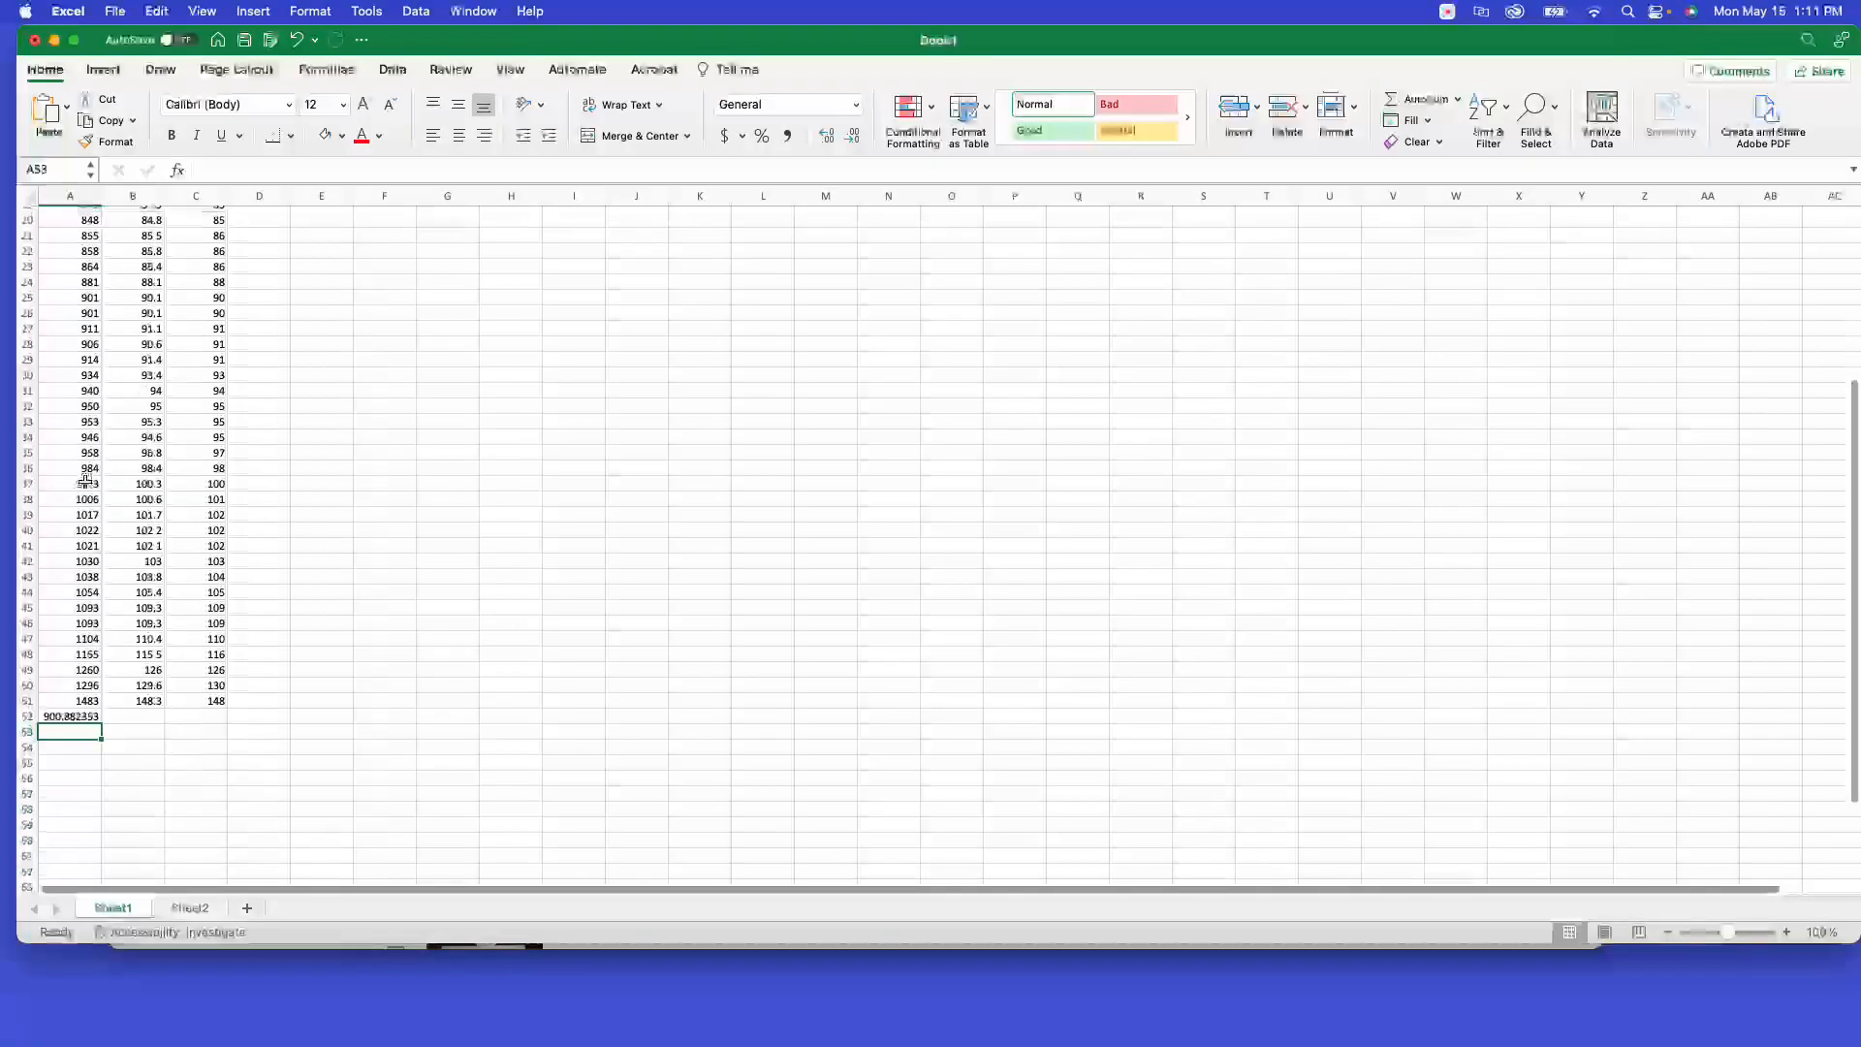
pyautogui.scroll(5, 85, 480)
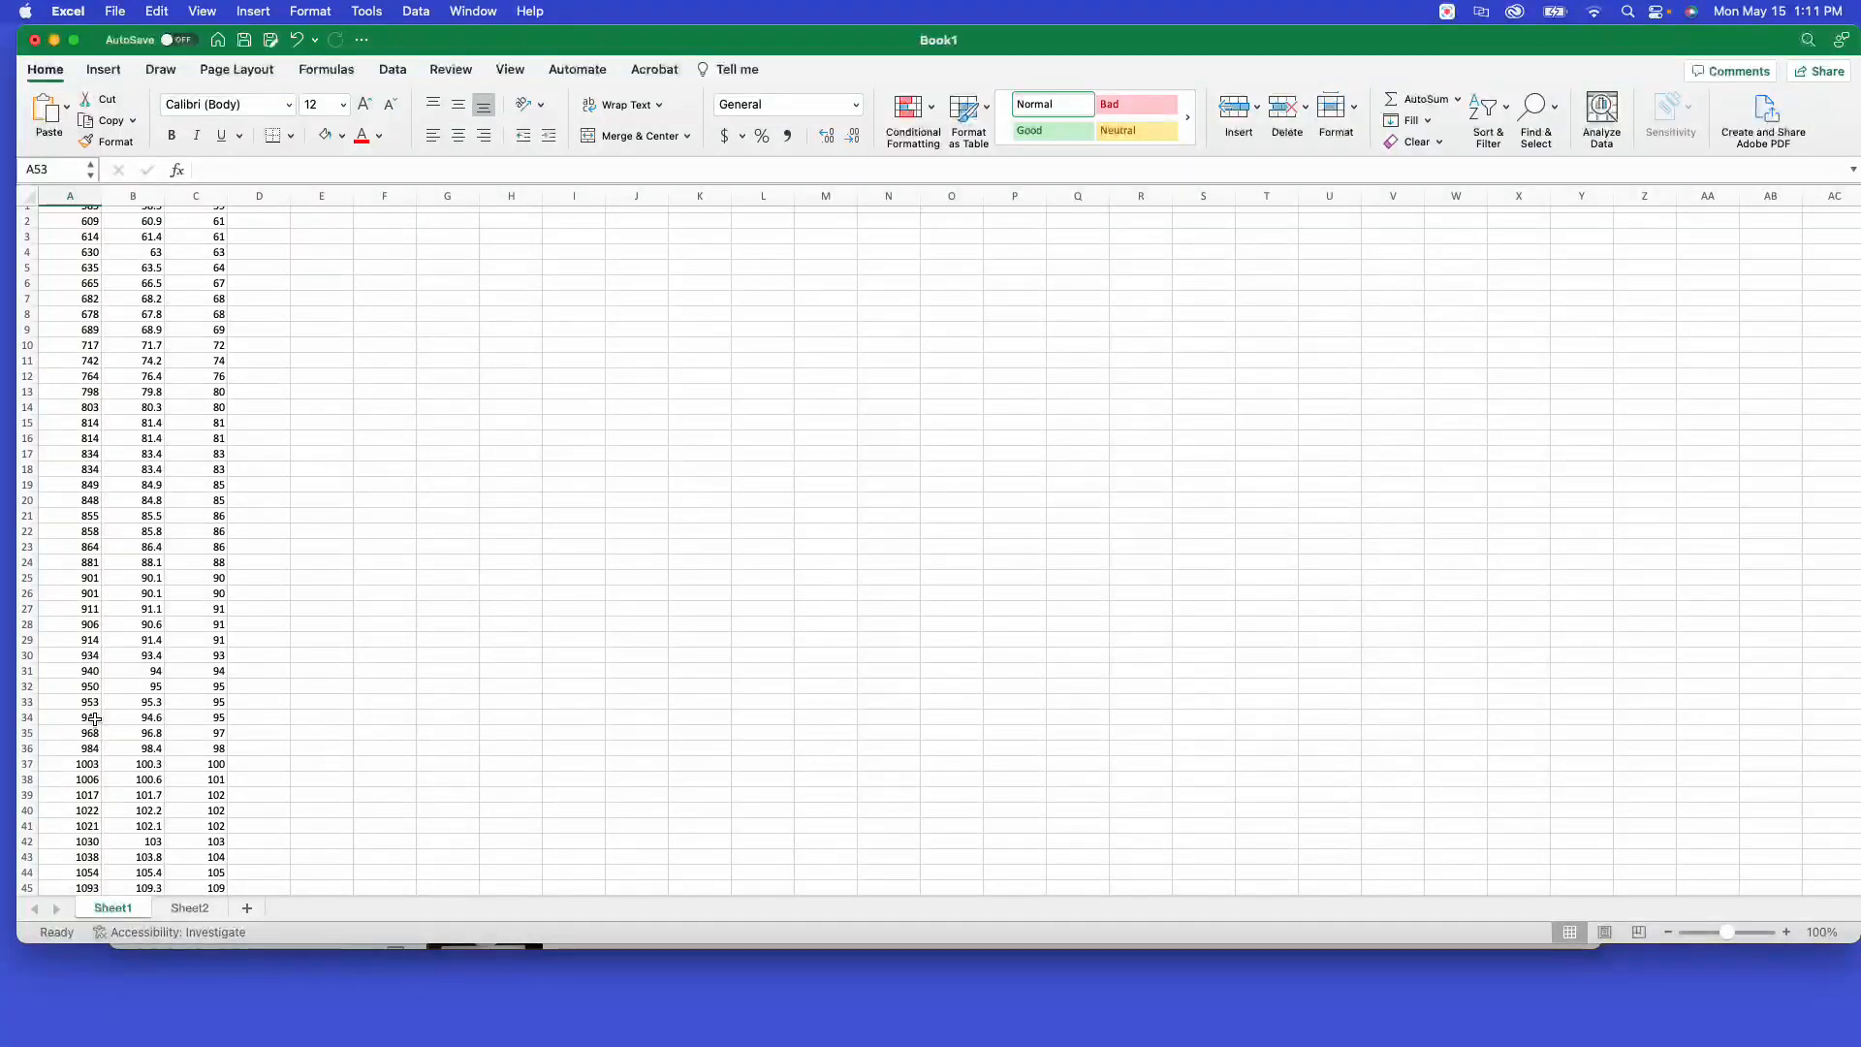
pyautogui.scroll(-8, 94, 614)
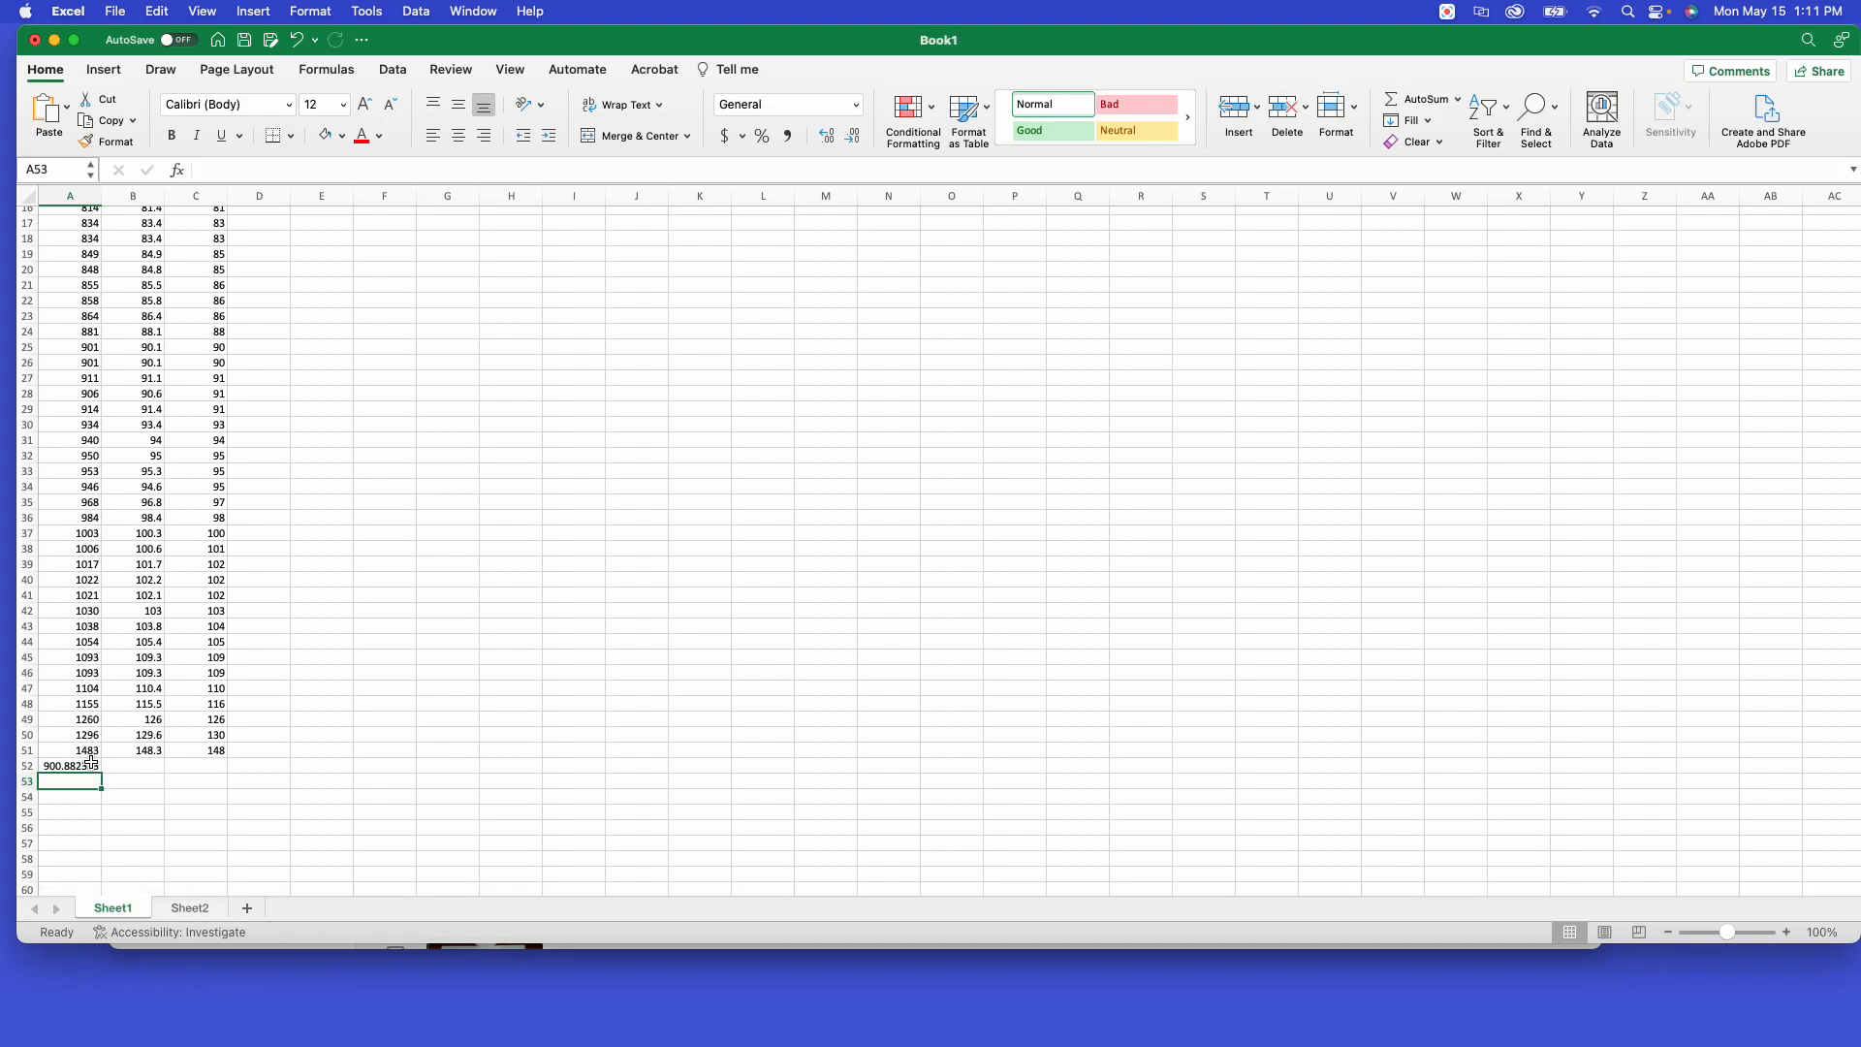
pyautogui.scroll(5, 102, 563)
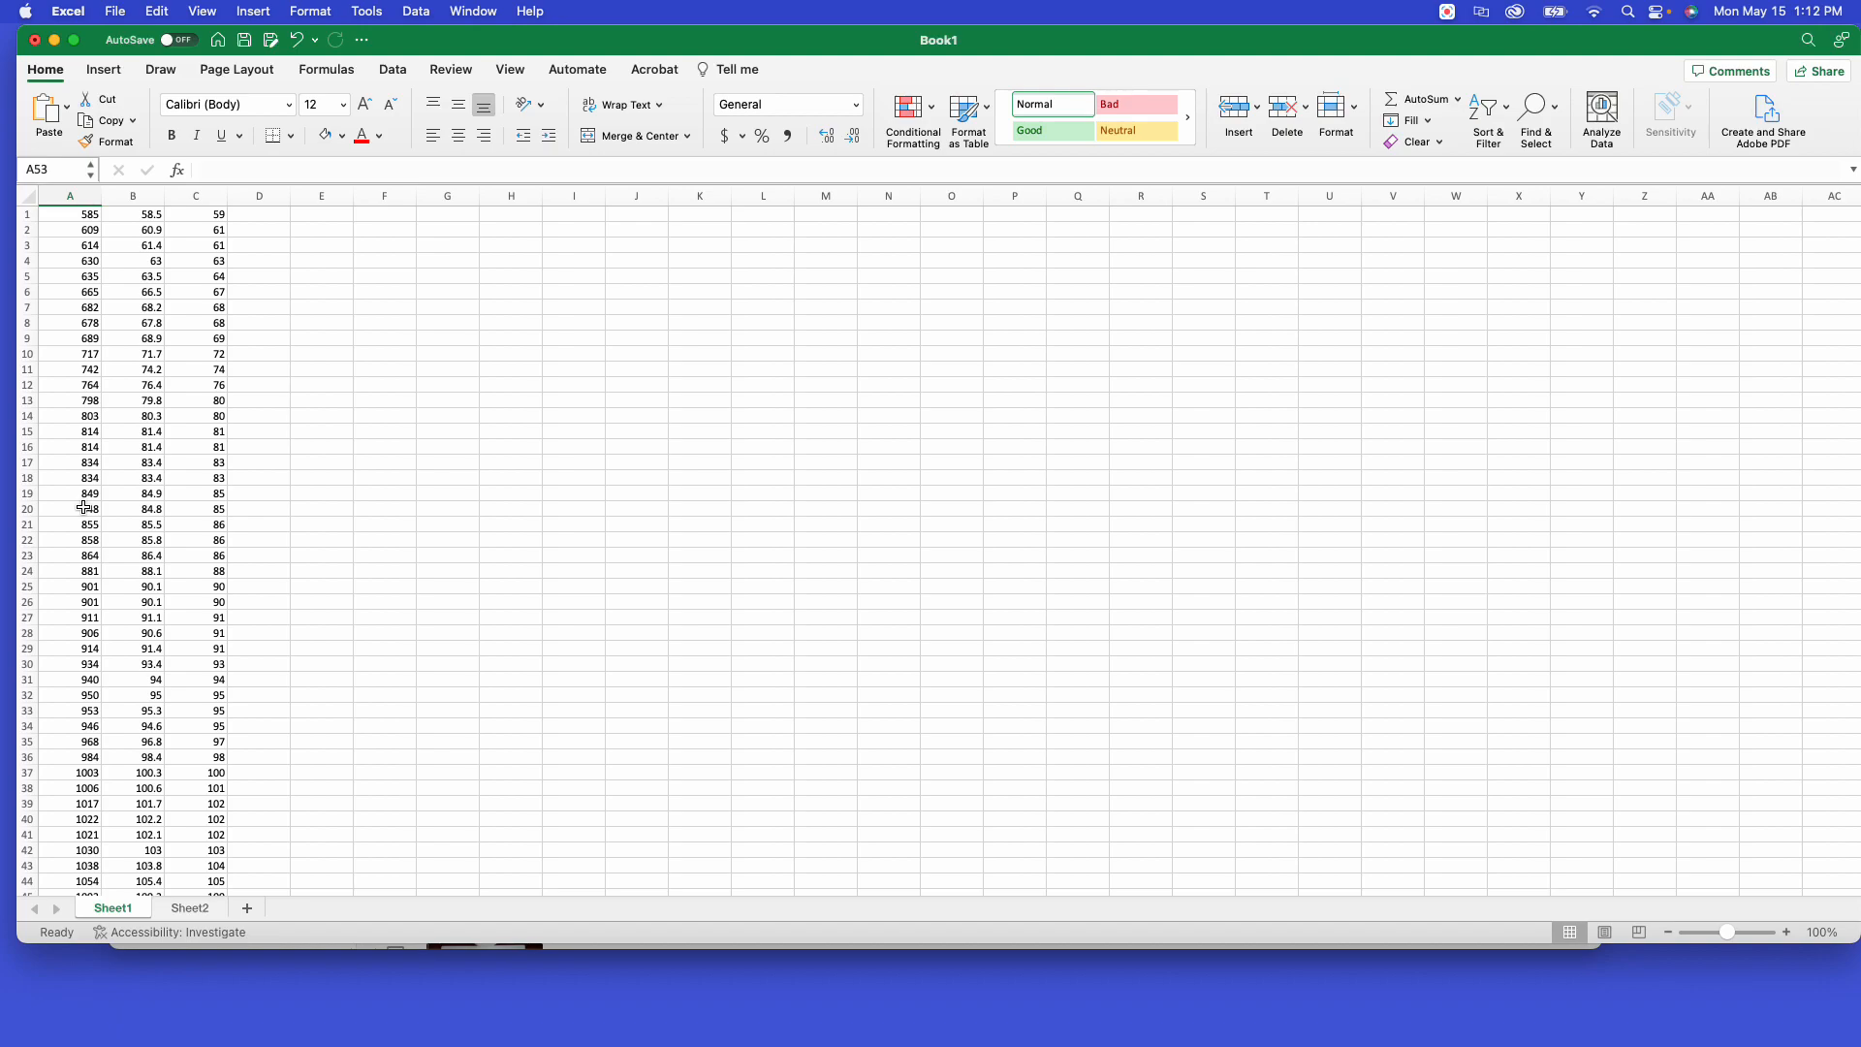
pyautogui.scroll(2, 162, 363)
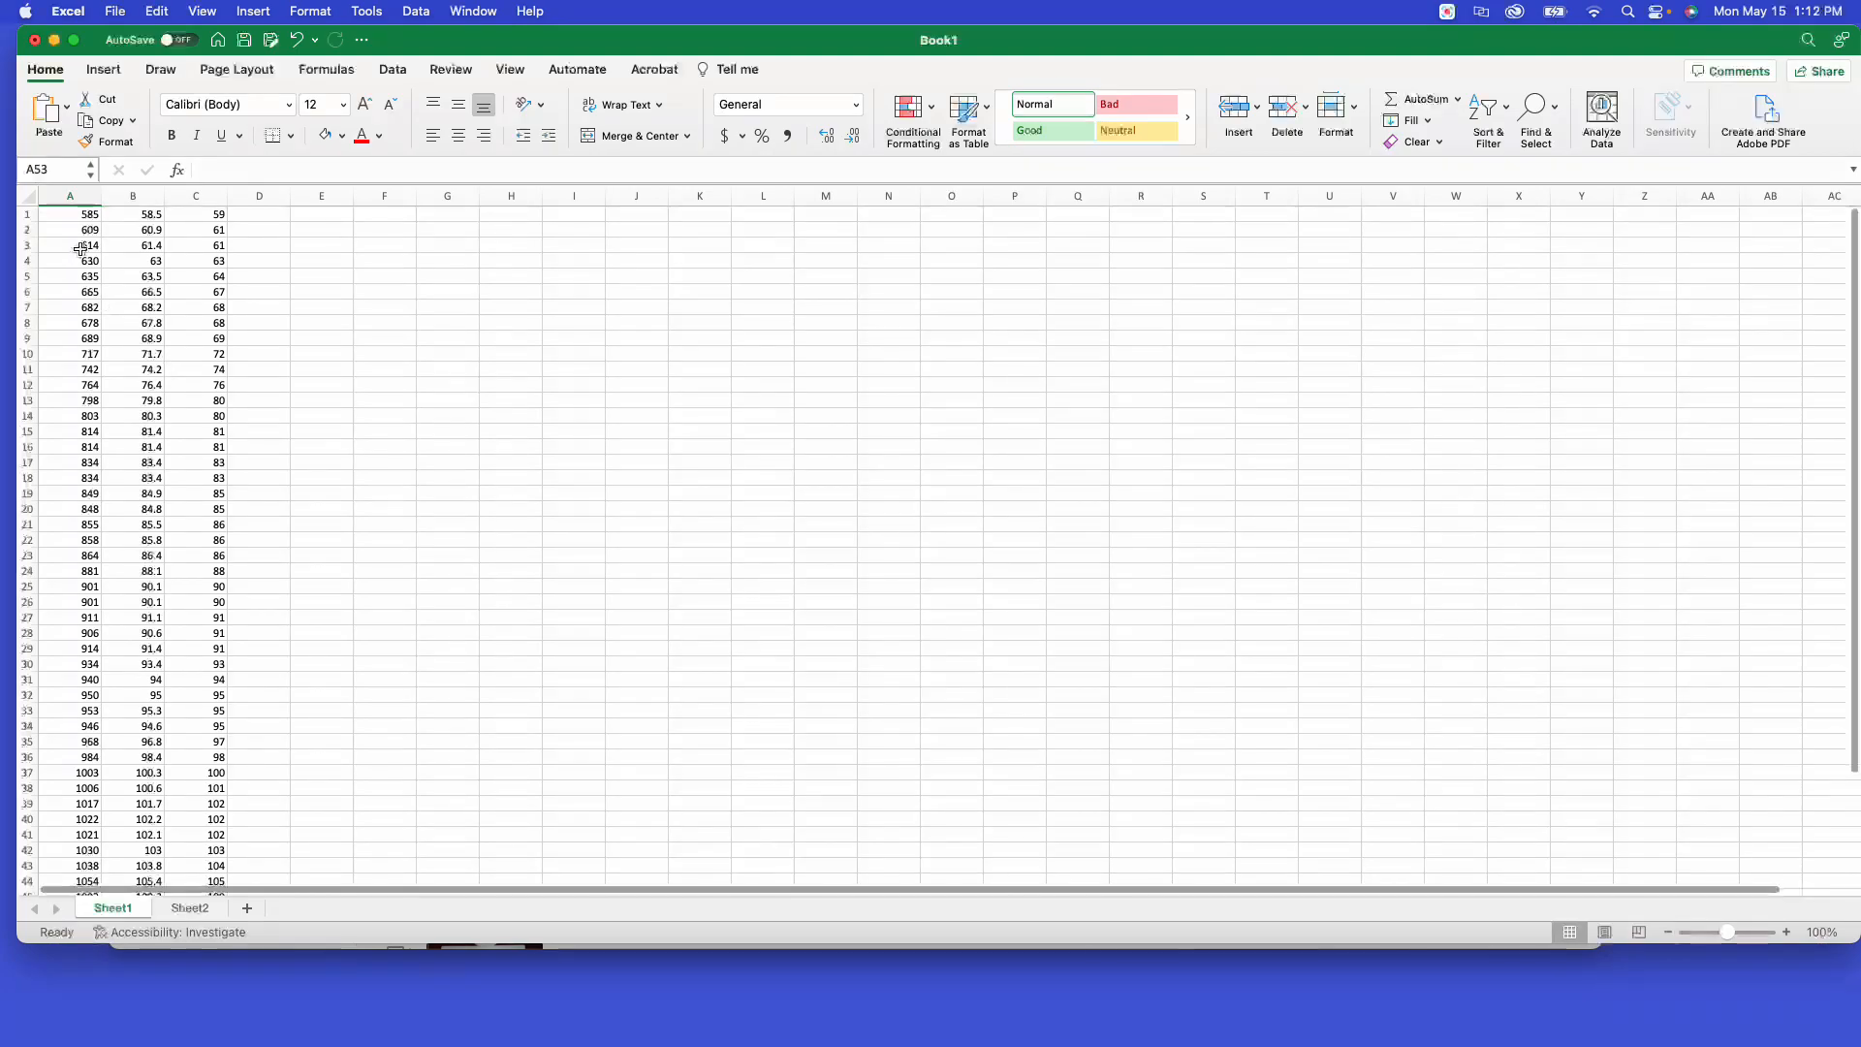
pyautogui.scroll(-6, 106, 368)
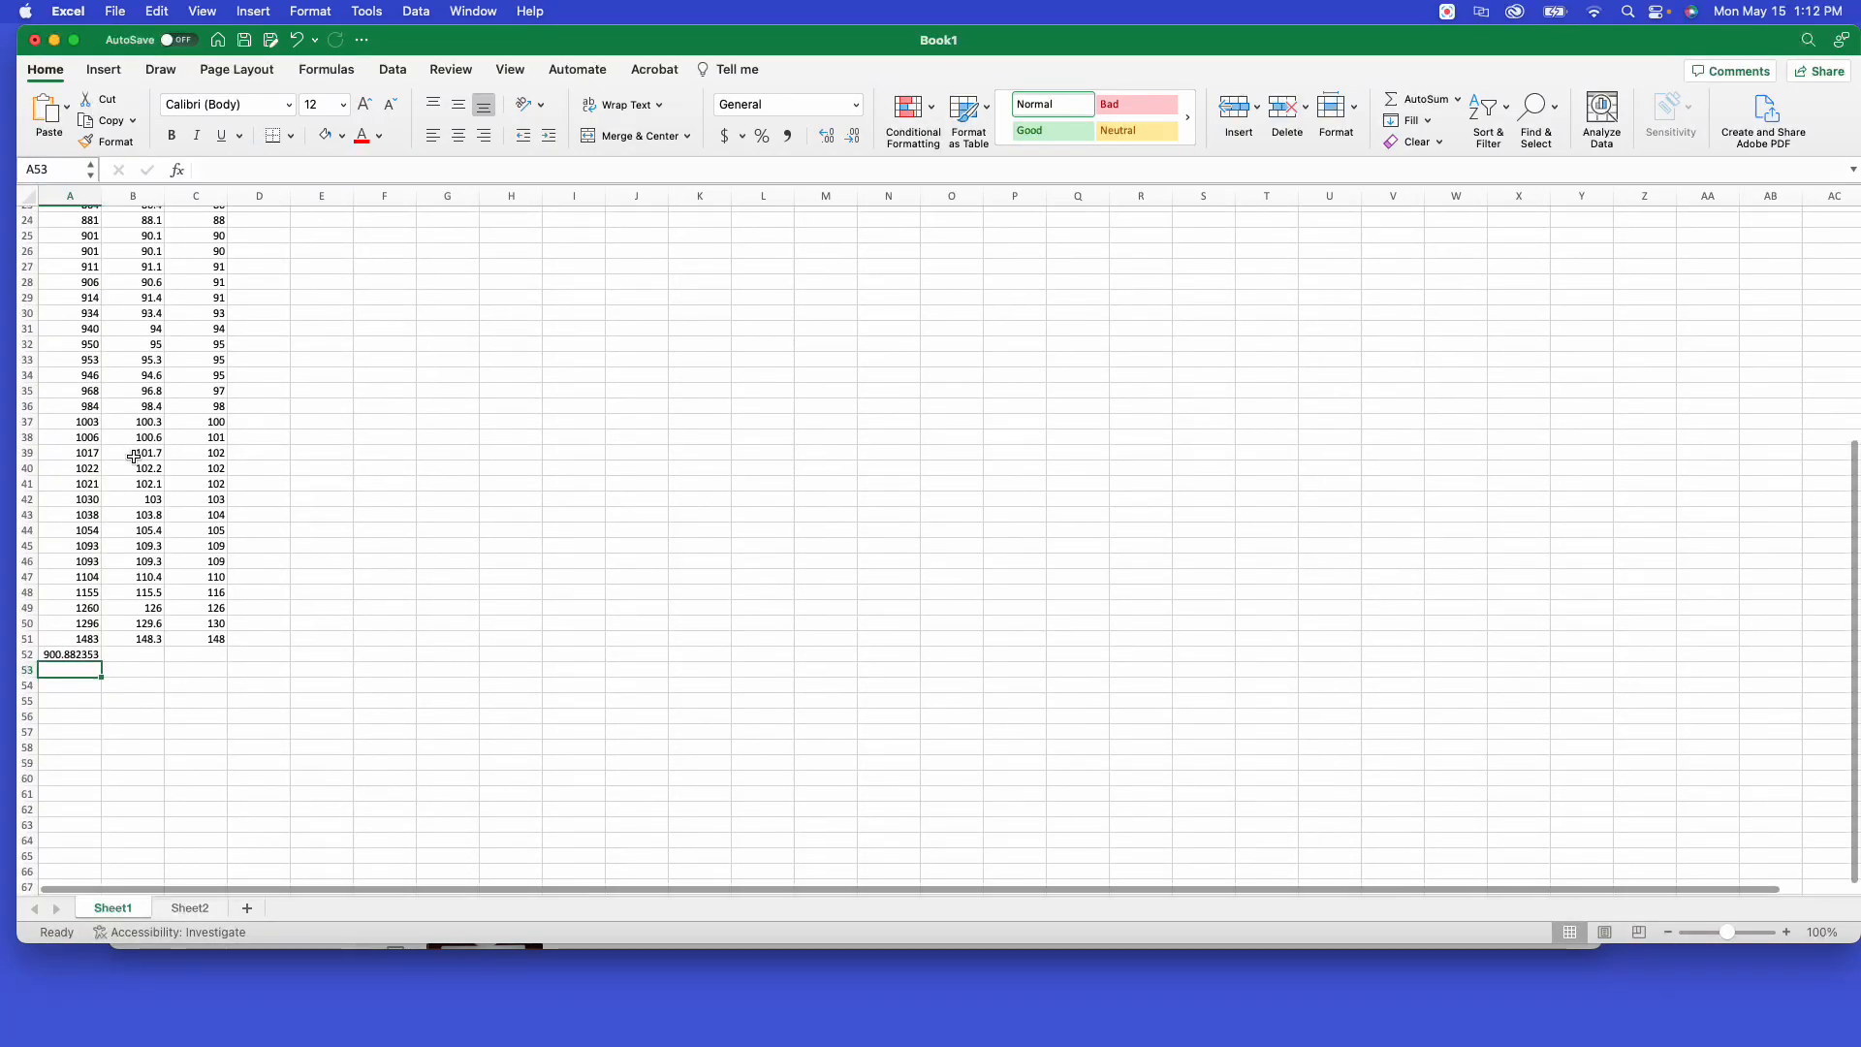
pyautogui.scroll(8, 134, 457)
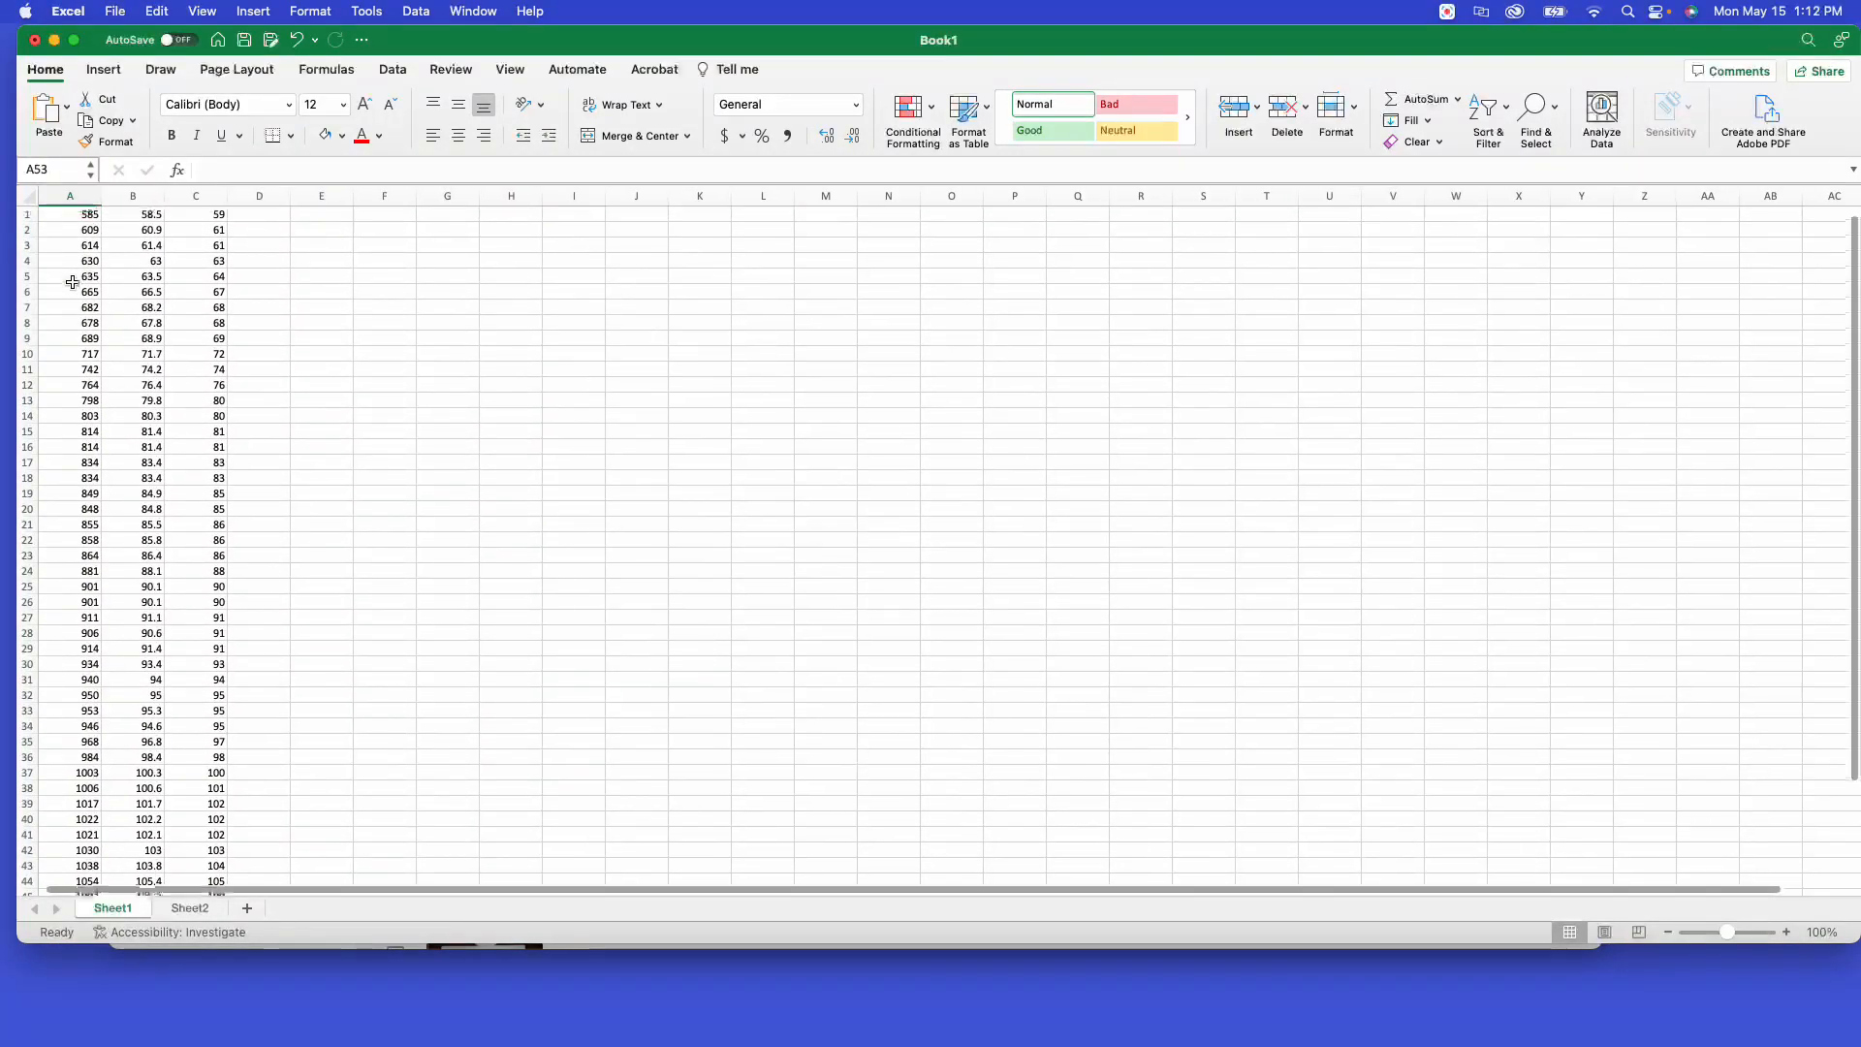
# - Select the data values in A1:A51, leaving out the average below them
pyautogui.click(86, 215)
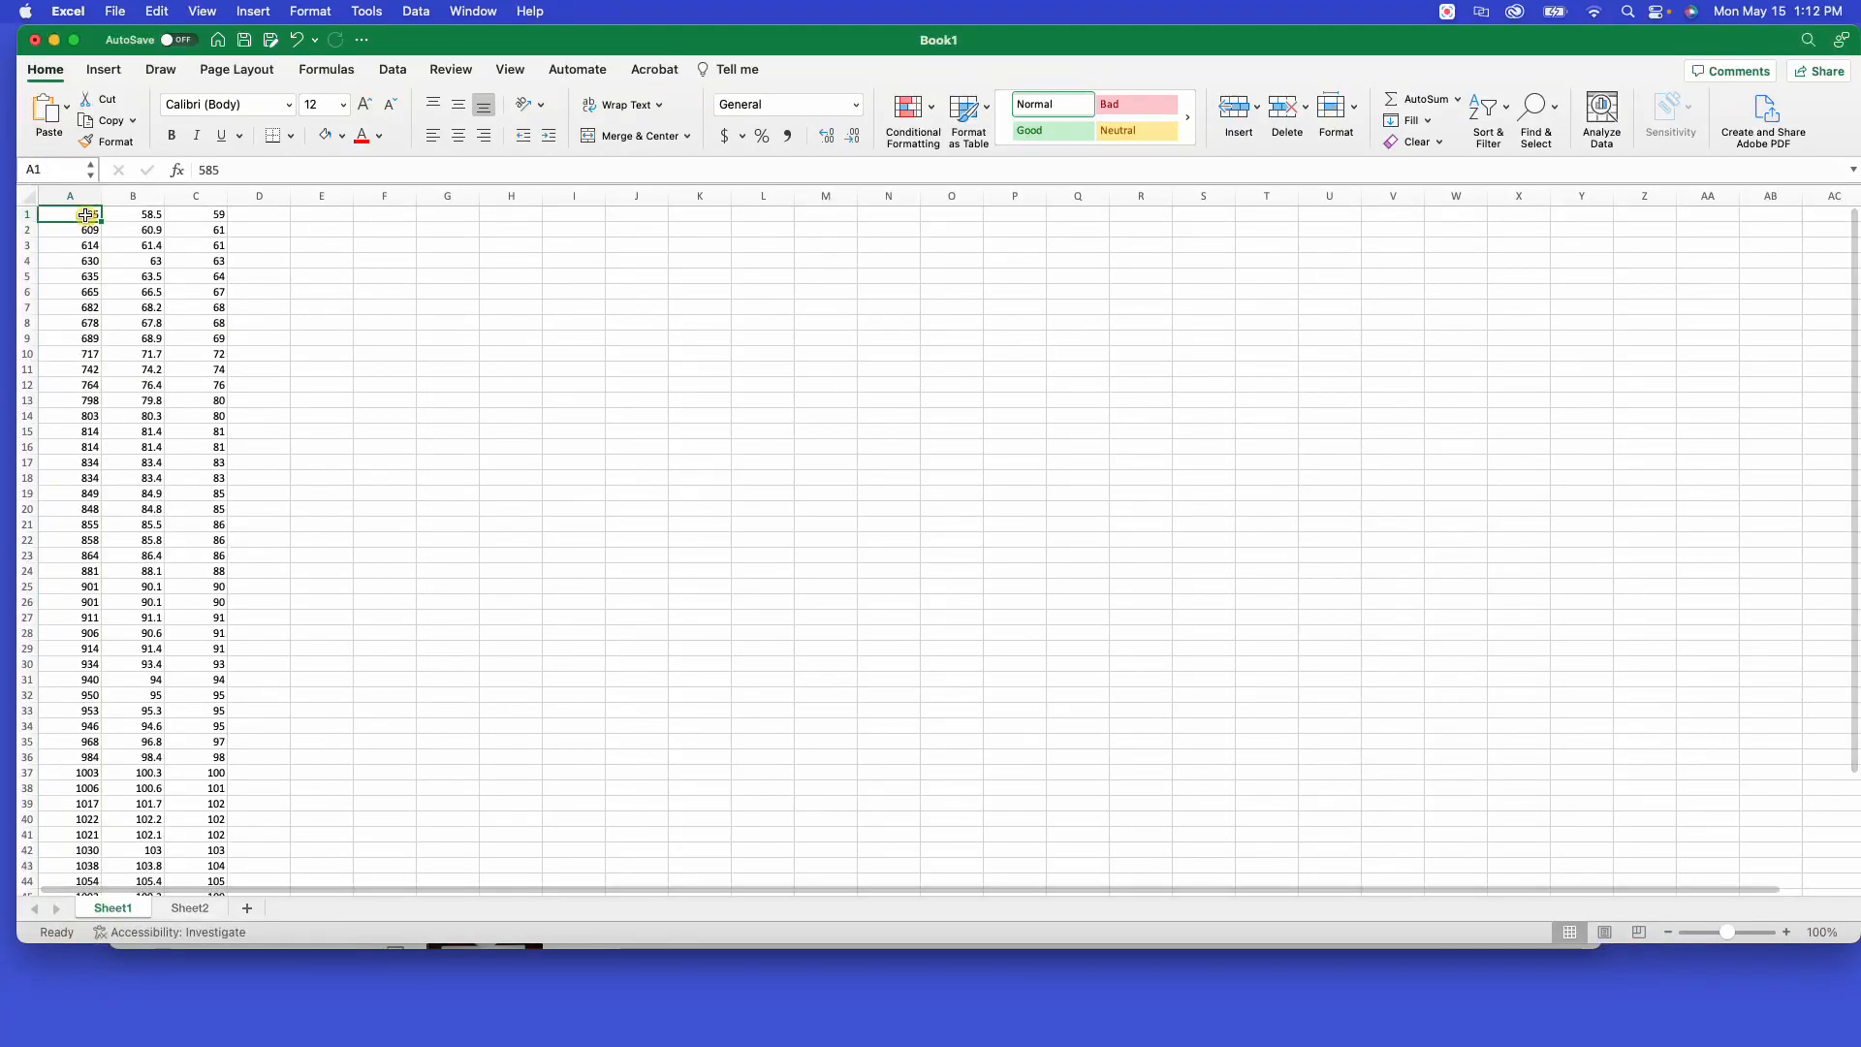
pyautogui.hotkey('shift', 'Down')
pyautogui.hotkey('shift', 'Down')
pyautogui.hotkey('shift', 'Down')
pyautogui.hotkey('shift', 'Down')
pyautogui.hotkey('shift', 'Down')
pyautogui.hotkey('shift', 'Down')
pyautogui.hotkey('shift', 'Down')
pyautogui.hotkey('shift', 'Down')
pyautogui.hotkey('shift', 'Down')
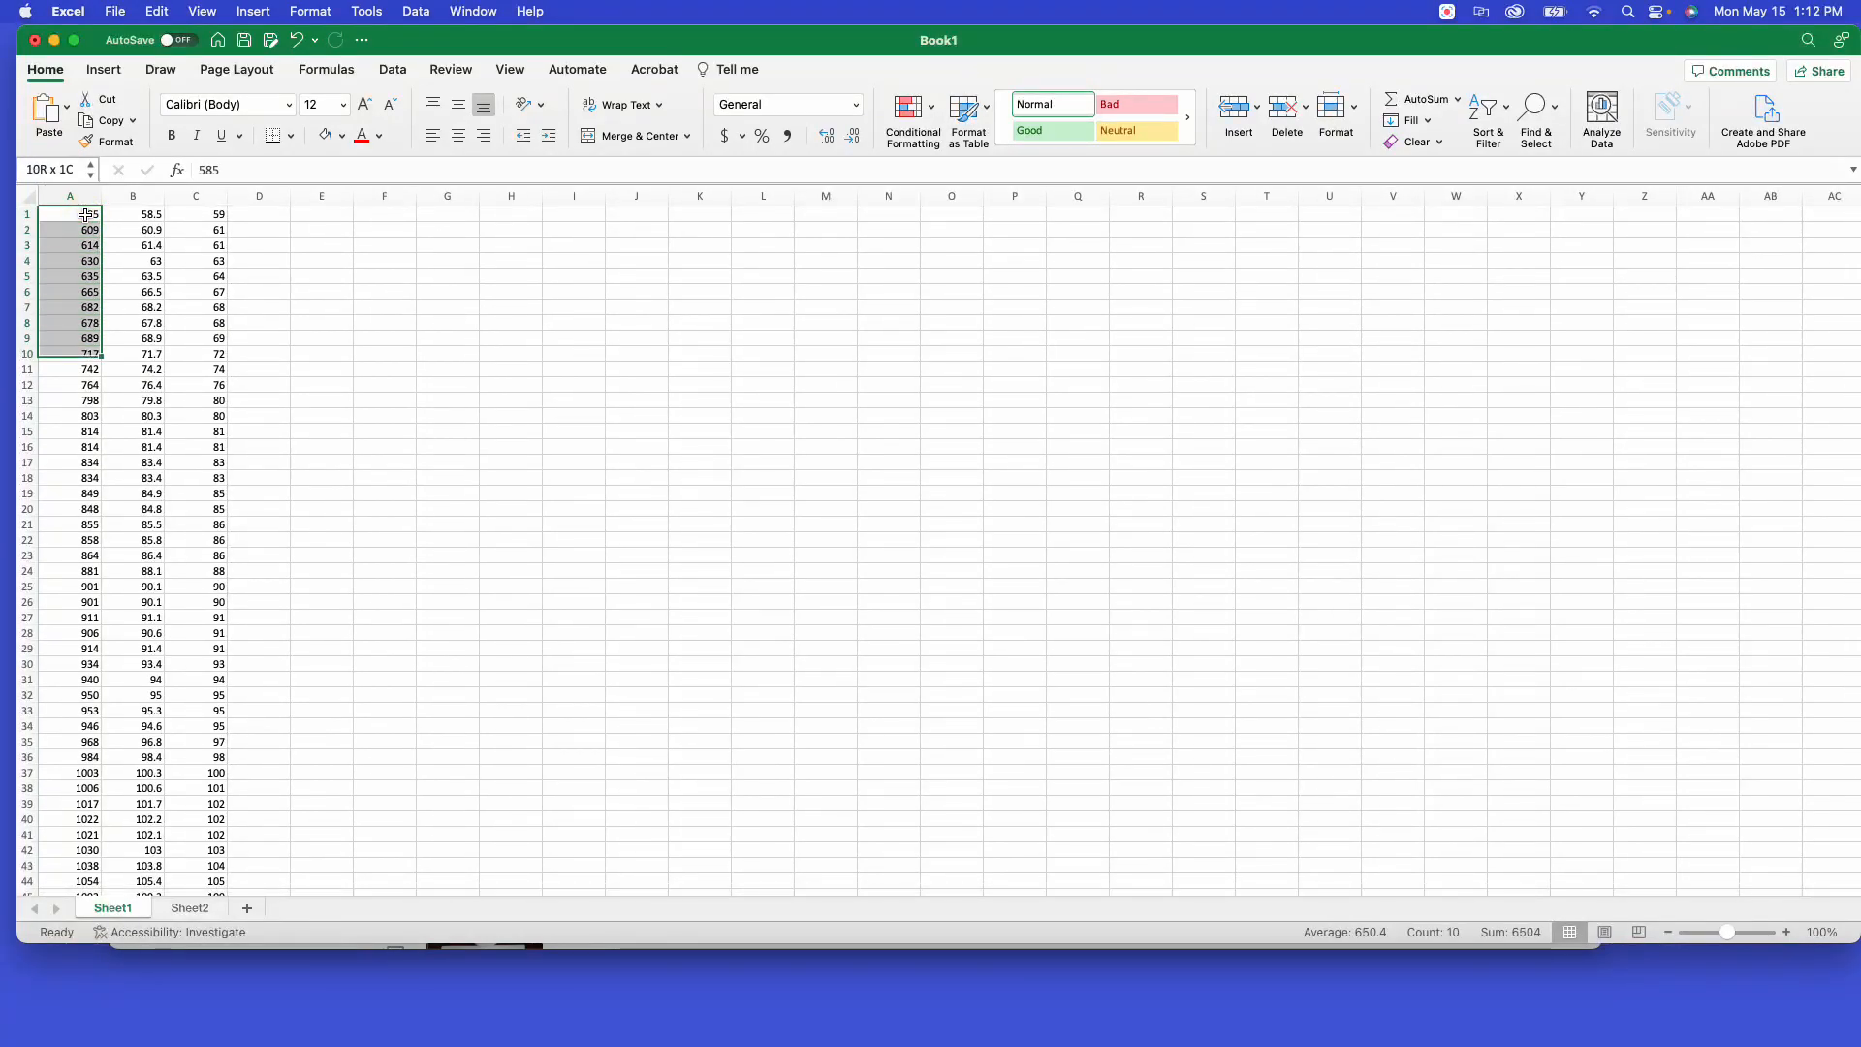
pyautogui.hotkey('shift', 'Down')
pyautogui.hotkey('shift', 'Down')
pyautogui.hotkey('shift', 'Down')
pyautogui.hotkey('shift', 'Down')
pyautogui.hotkey('shift', 'Down')
pyautogui.hotkey('shift', 'Down')
pyautogui.hotkey('shift', 'Down')
pyautogui.hotkey('shift', 'Down')
pyautogui.hotkey('shift', 'Down')
pyautogui.hotkey('shift', 'Down')
pyautogui.hotkey('shift', 'Down')
pyautogui.hotkey('shift', 'Down')
pyautogui.hotkey('shift', 'Down')
pyautogui.hotkey('shift', 'Down')
pyautogui.hotkey('shift', 'Down')
pyautogui.hotkey('shift', 'Down')
pyautogui.hotkey('shift', 'Down')
pyautogui.hotkey('shift', 'Down')
pyautogui.hotkey('shift', 'Down')
pyautogui.hotkey('shift', 'Down')
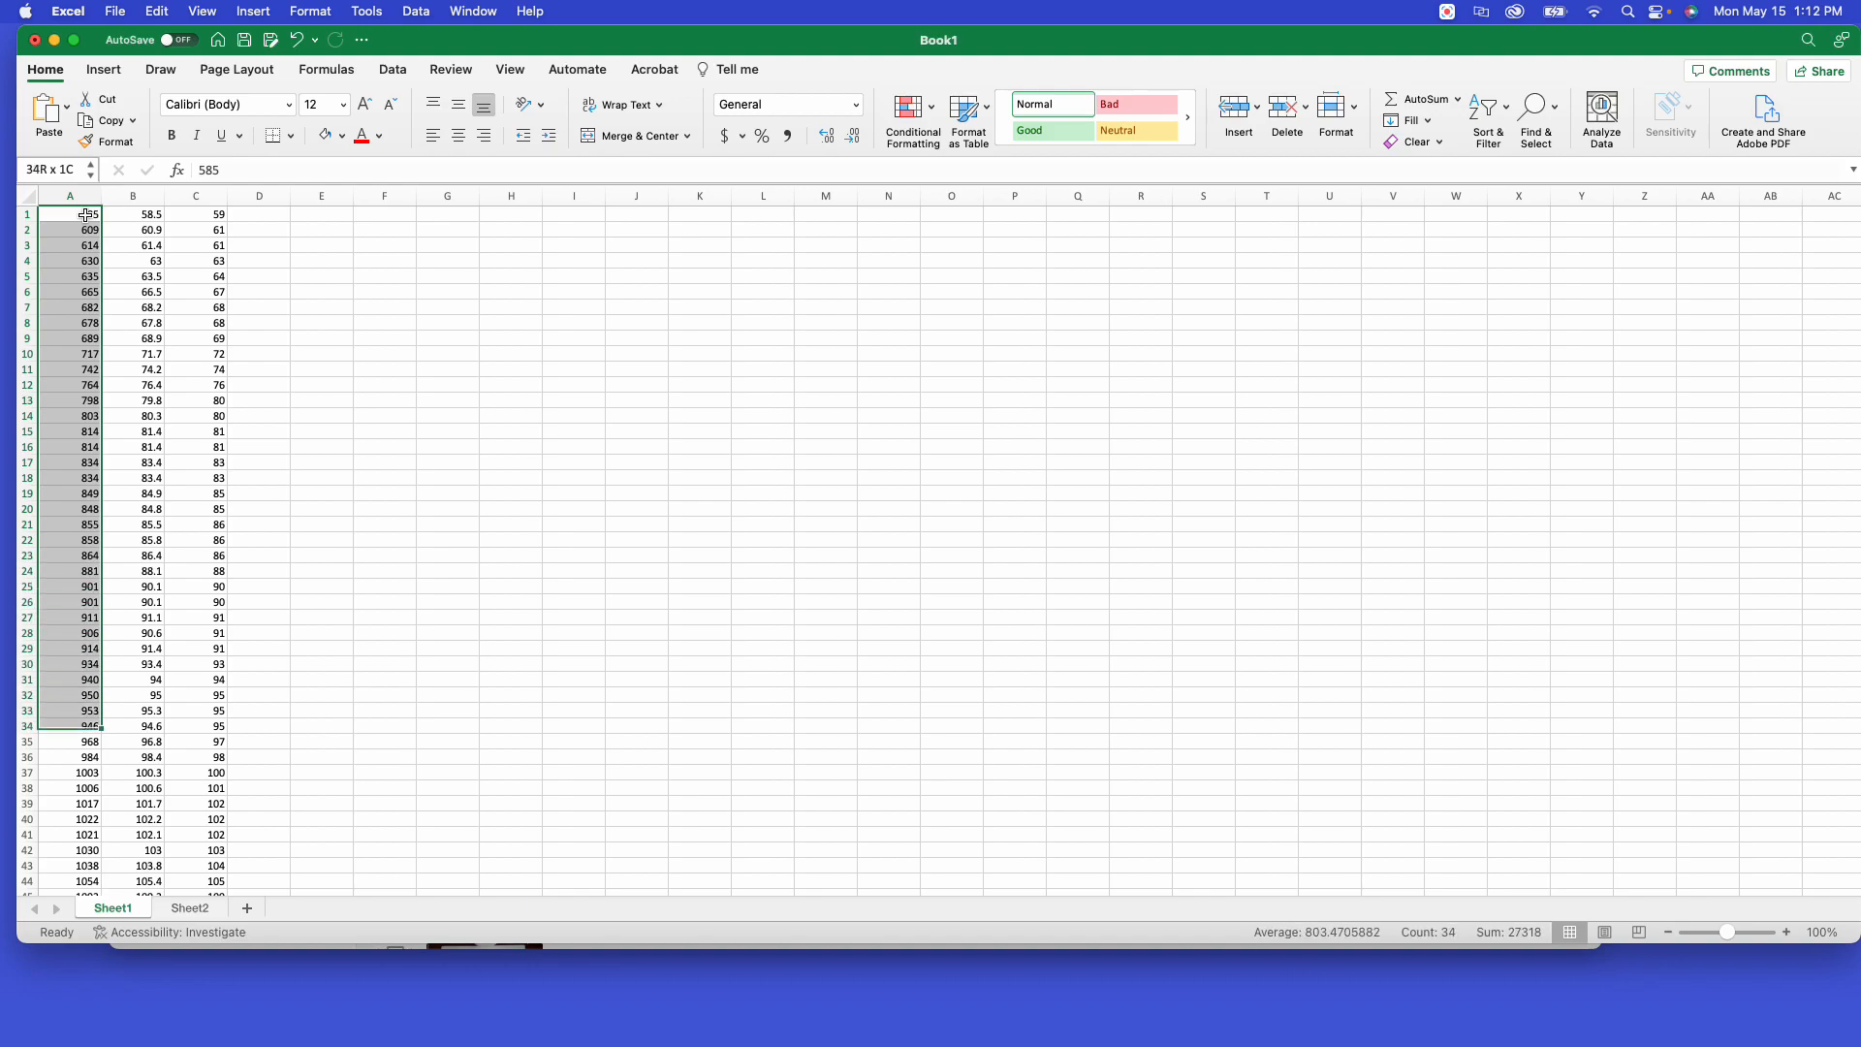
pyautogui.hotkey('shift', 'Down')
pyautogui.hotkey('shift', 'Down')
pyautogui.hotkey('shift', 'Down')
pyautogui.hotkey('shift', 'Down')
pyautogui.hotkey('shift', 'Down')
pyautogui.hotkey('shift', 'Down')
pyautogui.hotkey('shift', 'Down')
pyautogui.hotkey('shift', 'Down')
pyautogui.hotkey('shift', 'Down')
pyautogui.hotkey('shift', 'Down')
pyautogui.hotkey('shift', 'Down')
pyautogui.hotkey('shift', 'Down')
pyautogui.hotkey('shift', 'Down')
pyautogui.hotkey('shift', 'Down')
pyautogui.hotkey('shift', 'Down')
pyautogui.hotkey('shift', 'Down')
pyautogui.hotkey('shift', 'Down')
pyautogui.hotkey('shift', 'Down')
pyautogui.hotkey('shift', 'Up')
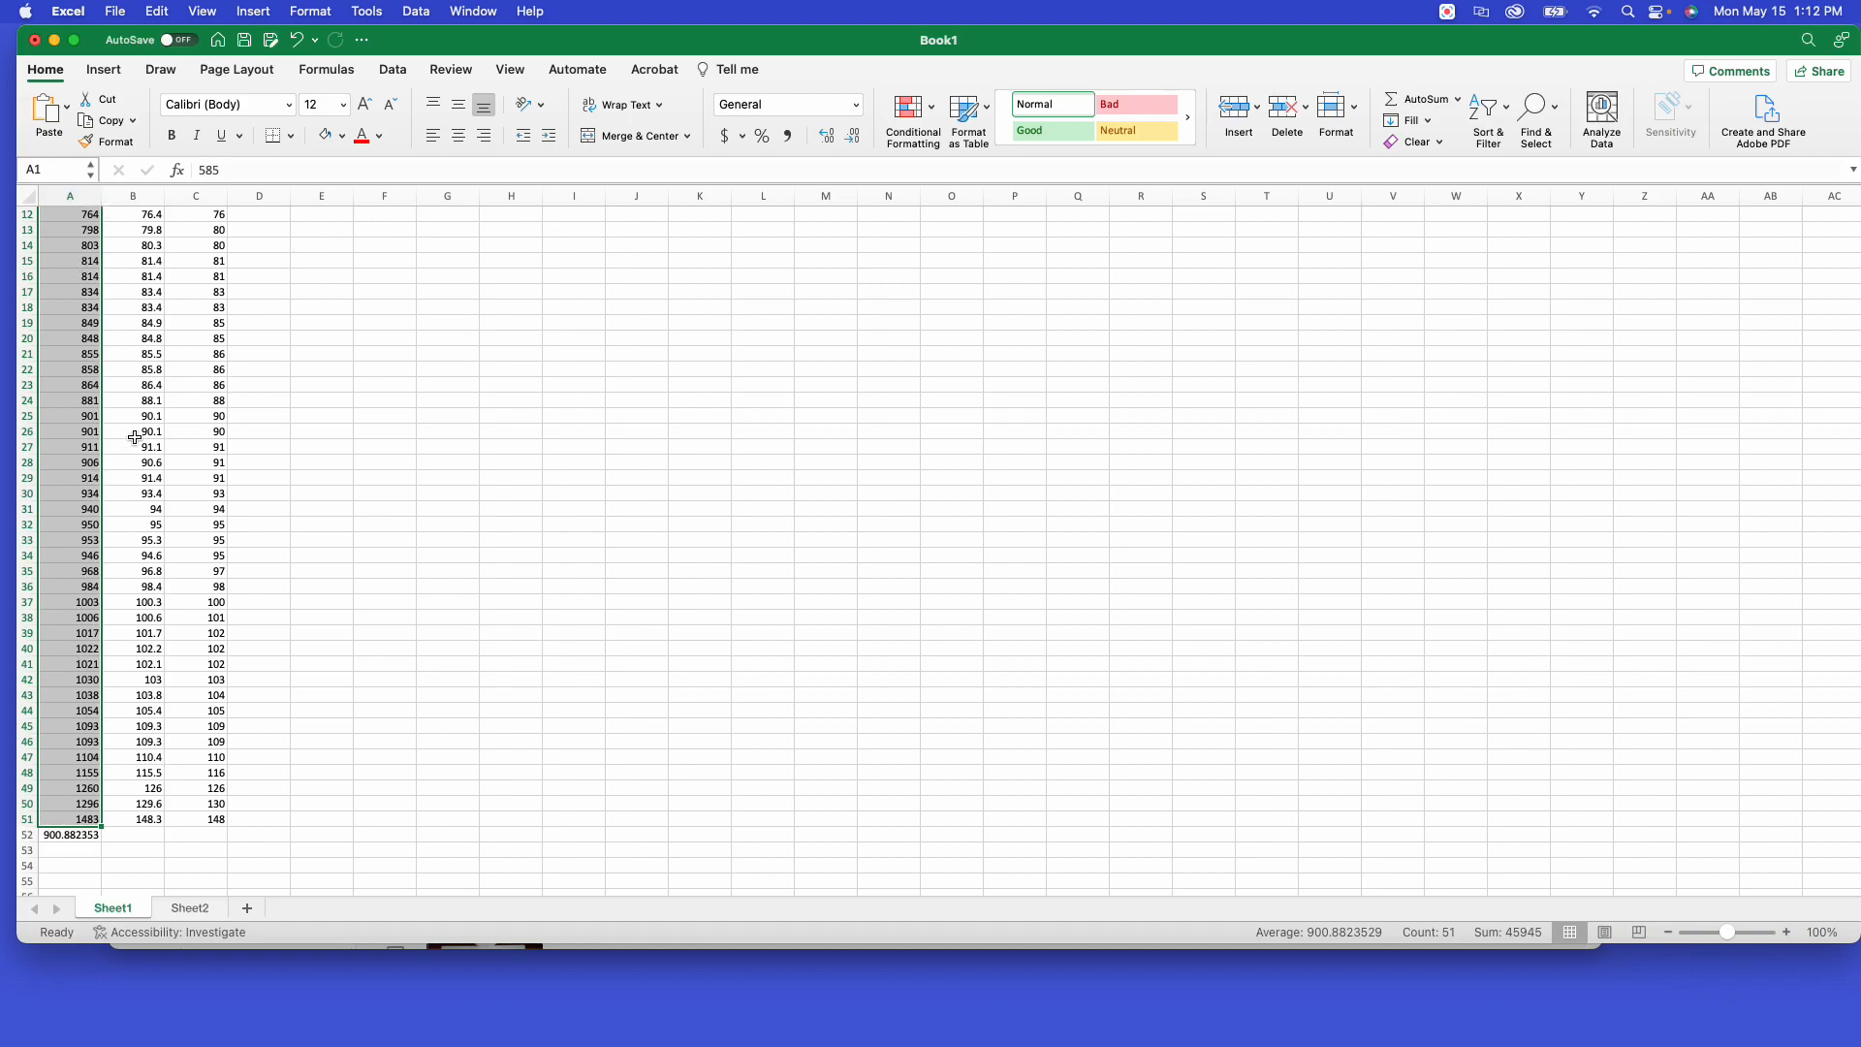
# - Insert a Box and Whisker chart of the selected column A values
pyautogui.click(104, 70)
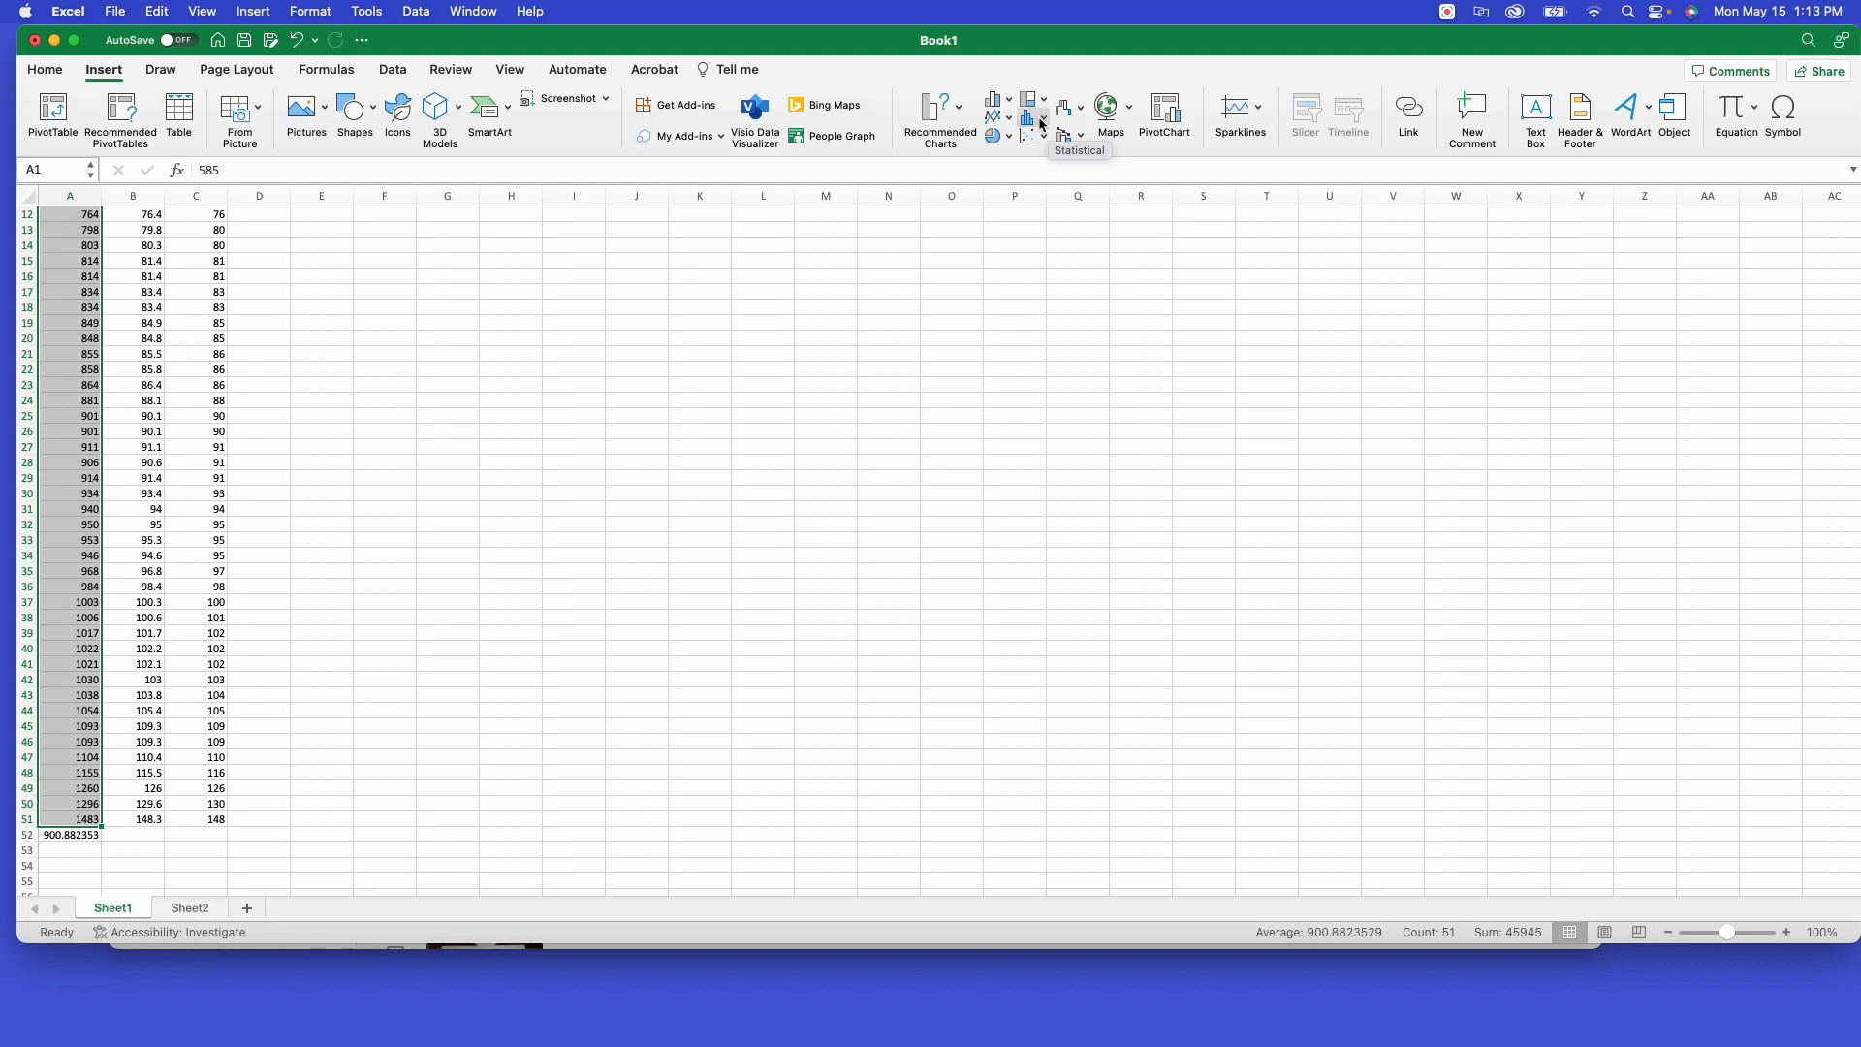
pyautogui.click(1039, 118)
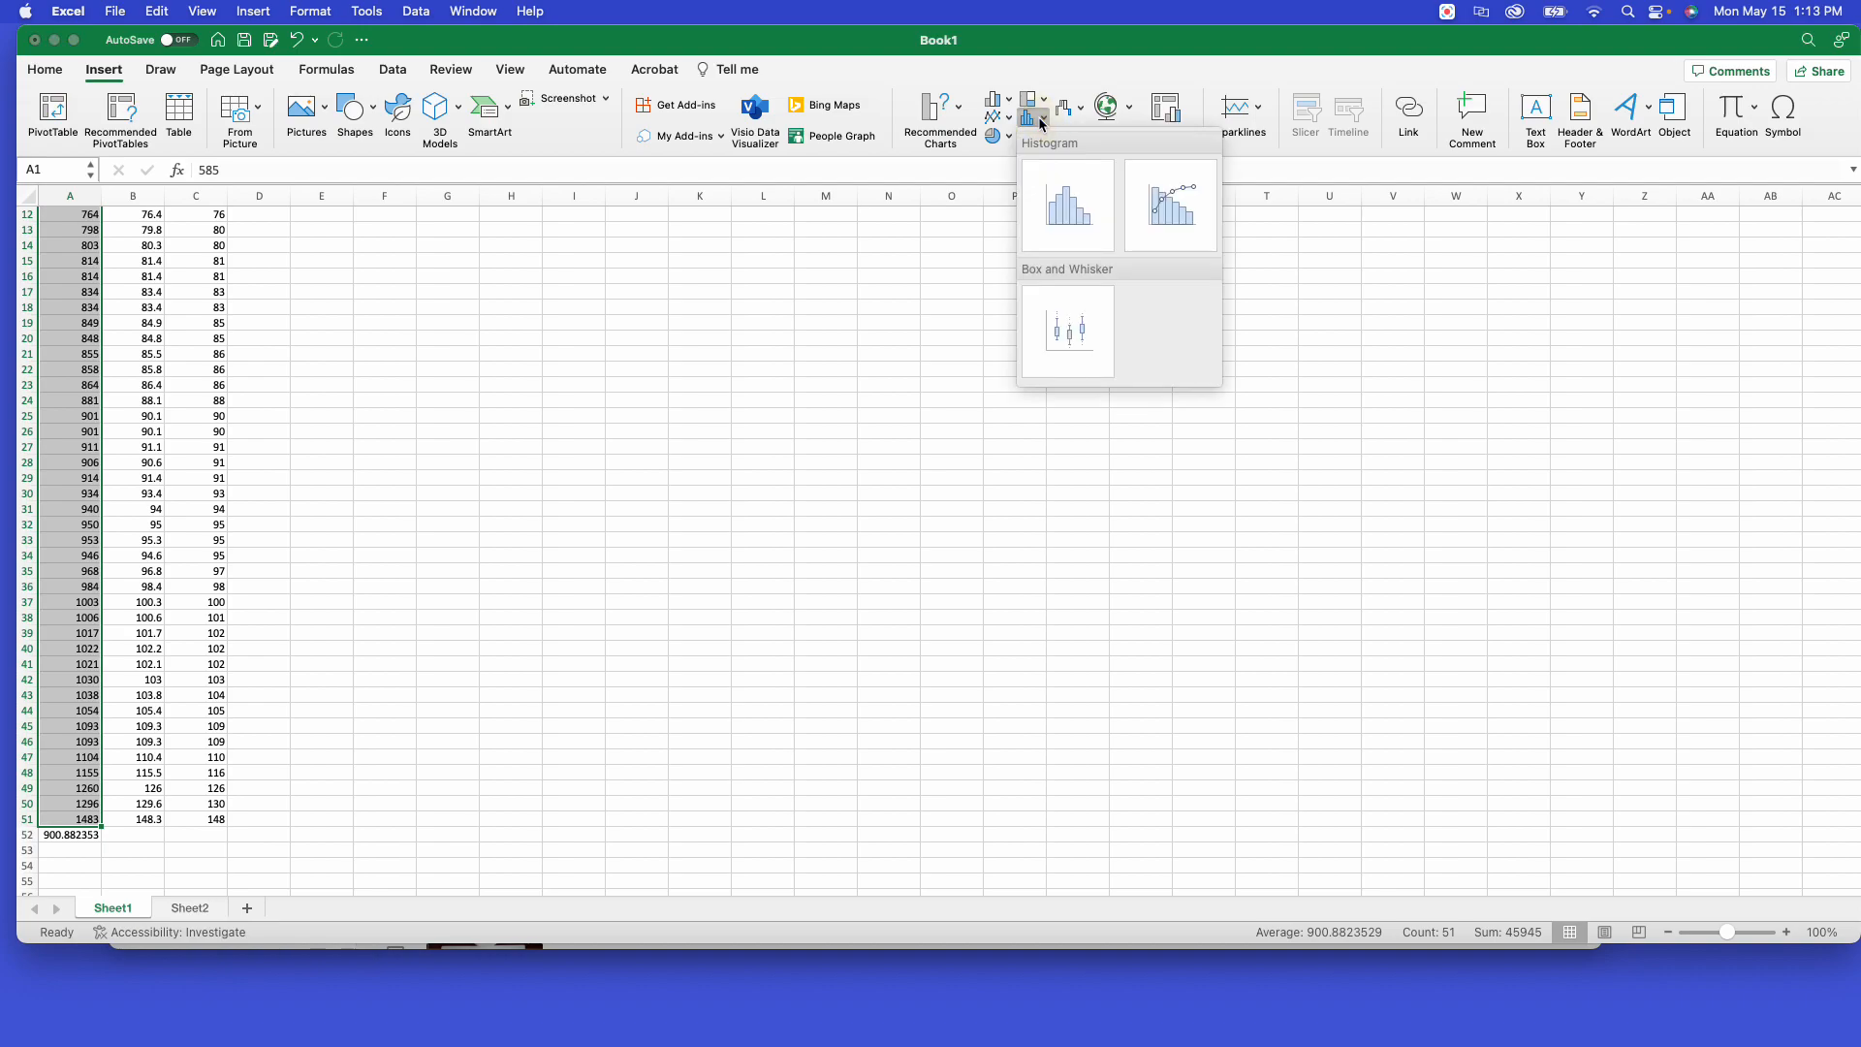
pyautogui.click(1008, 104)
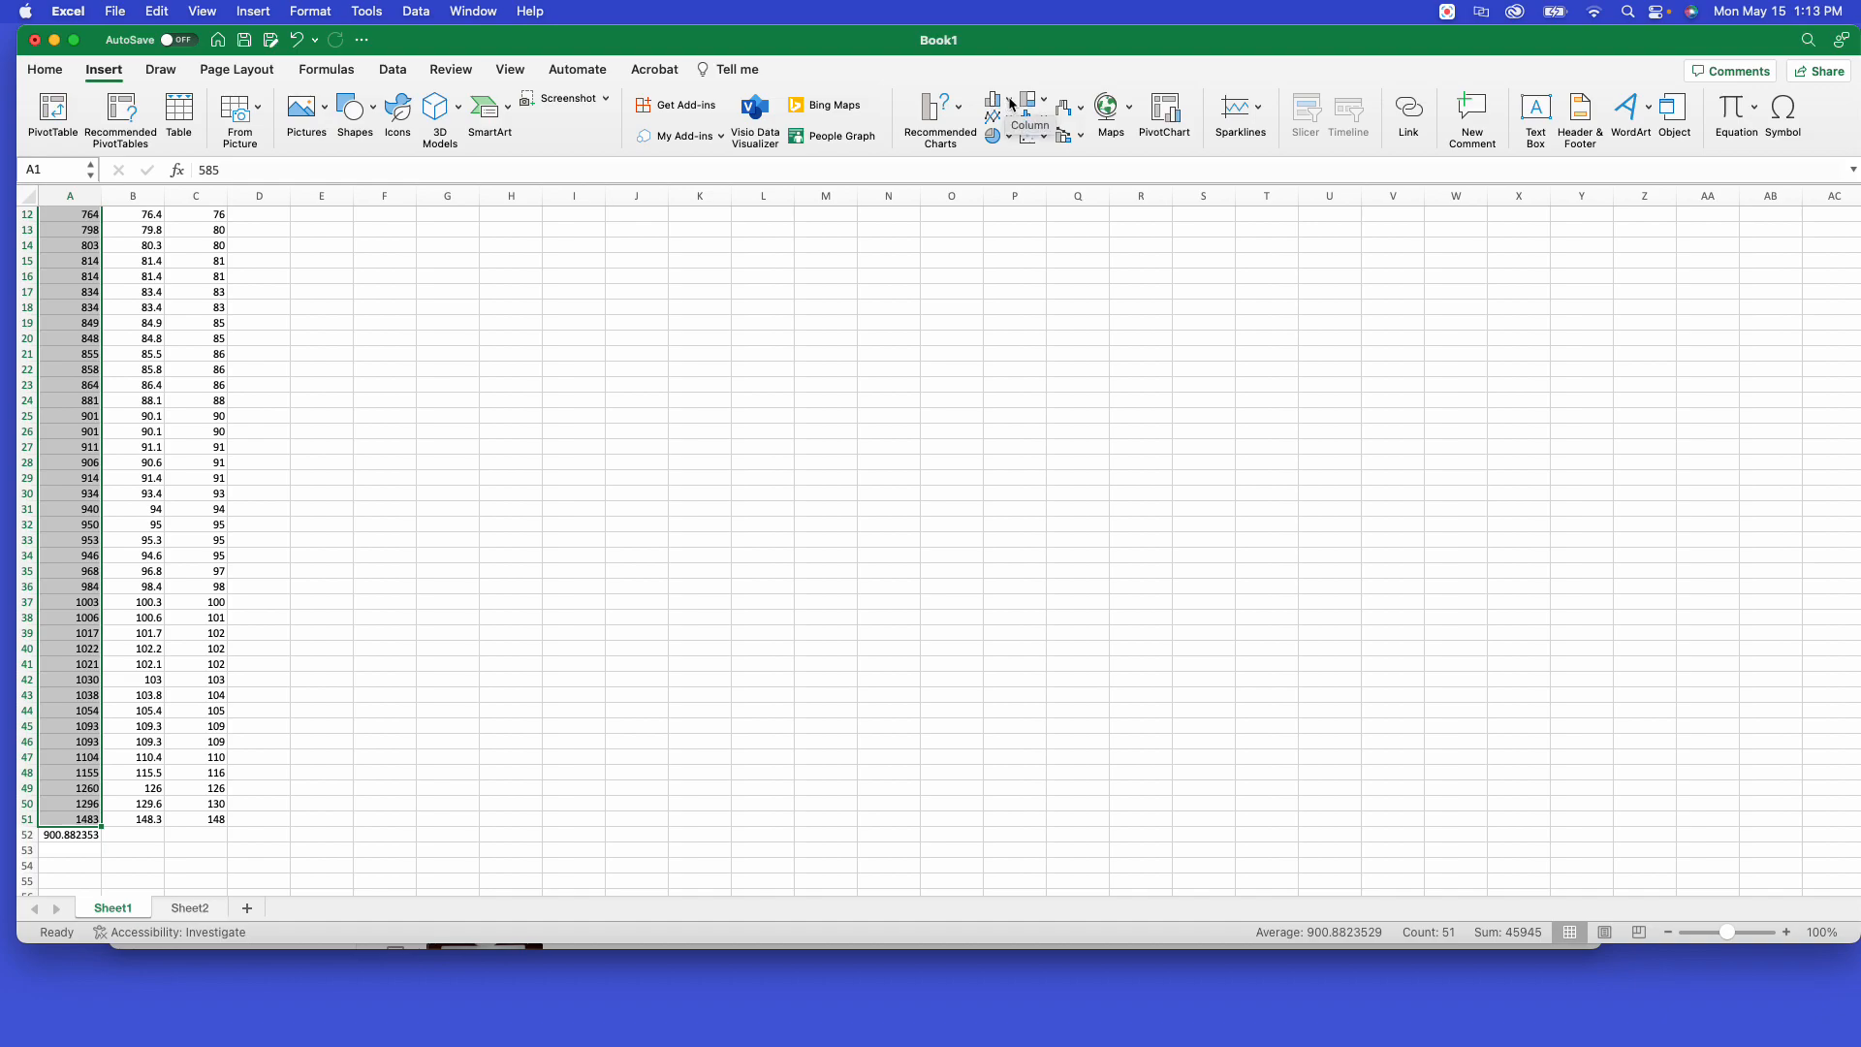
pyautogui.click(1010, 103)
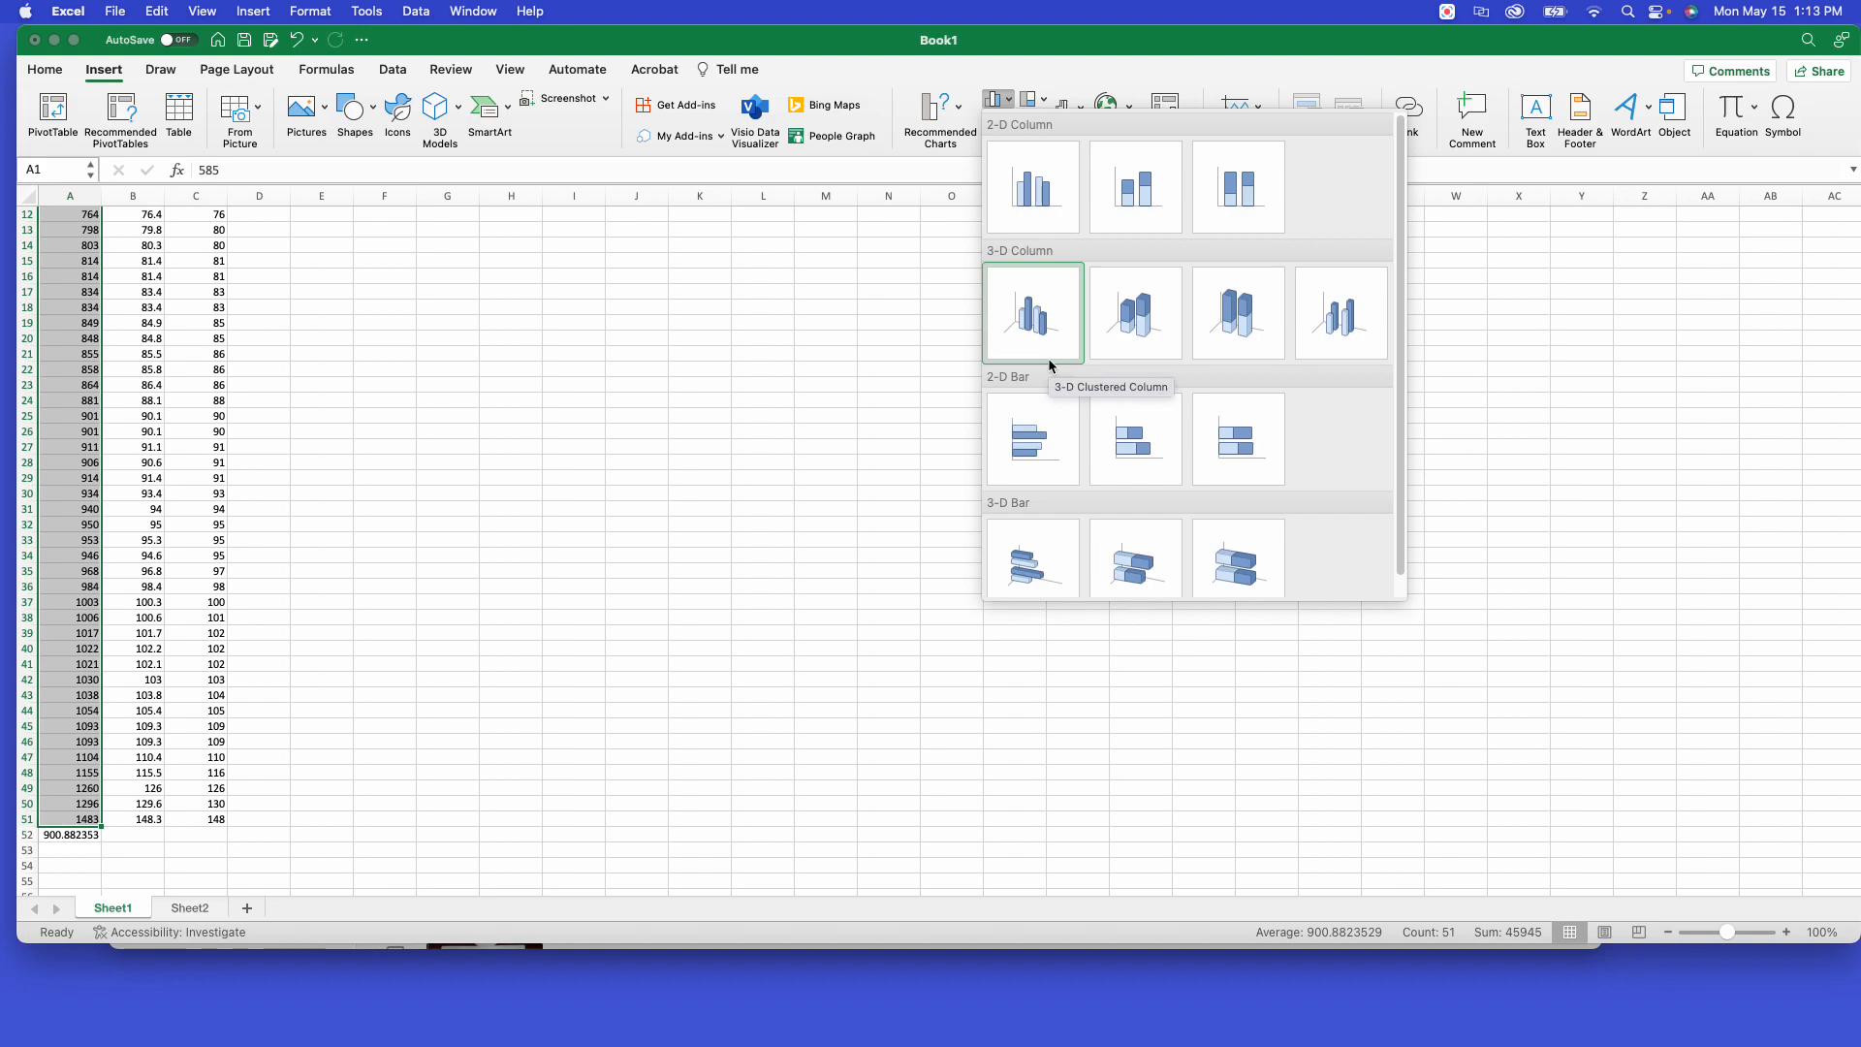
pyautogui.click(1044, 72)
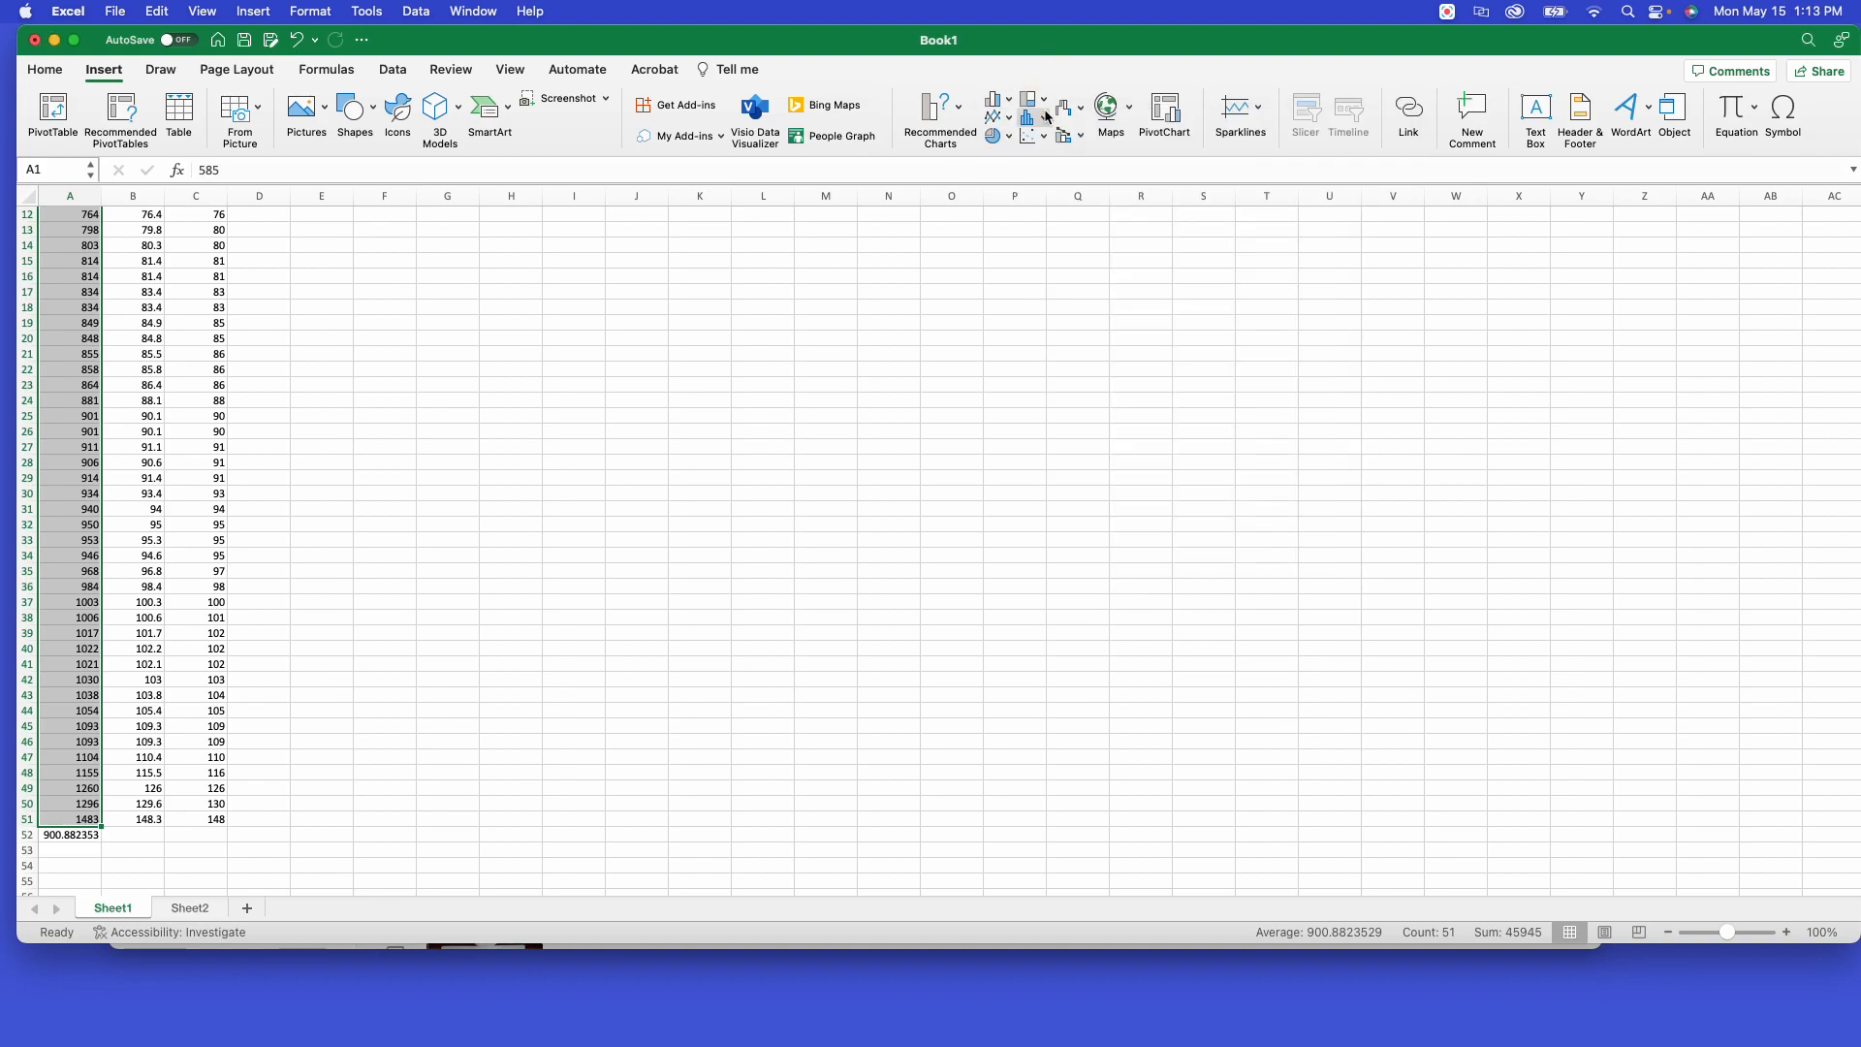
pyautogui.click(1045, 115)
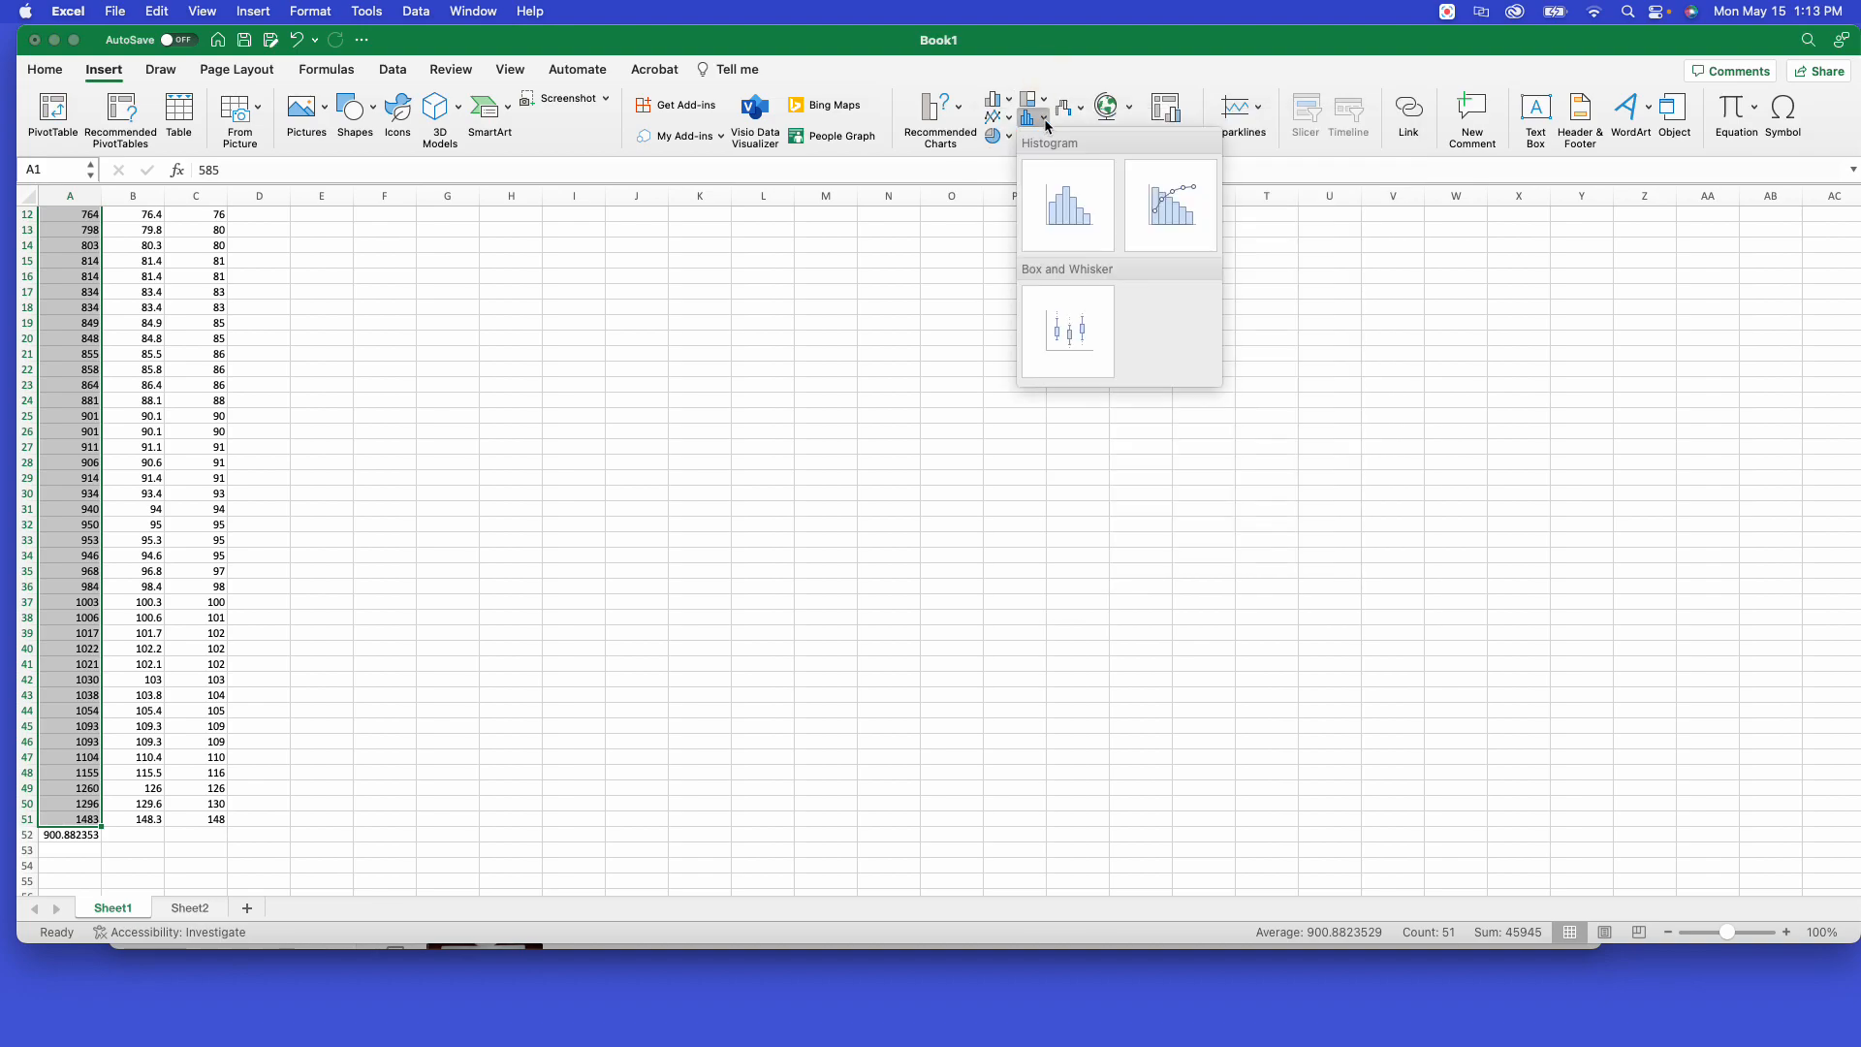
pyautogui.click(1079, 327)
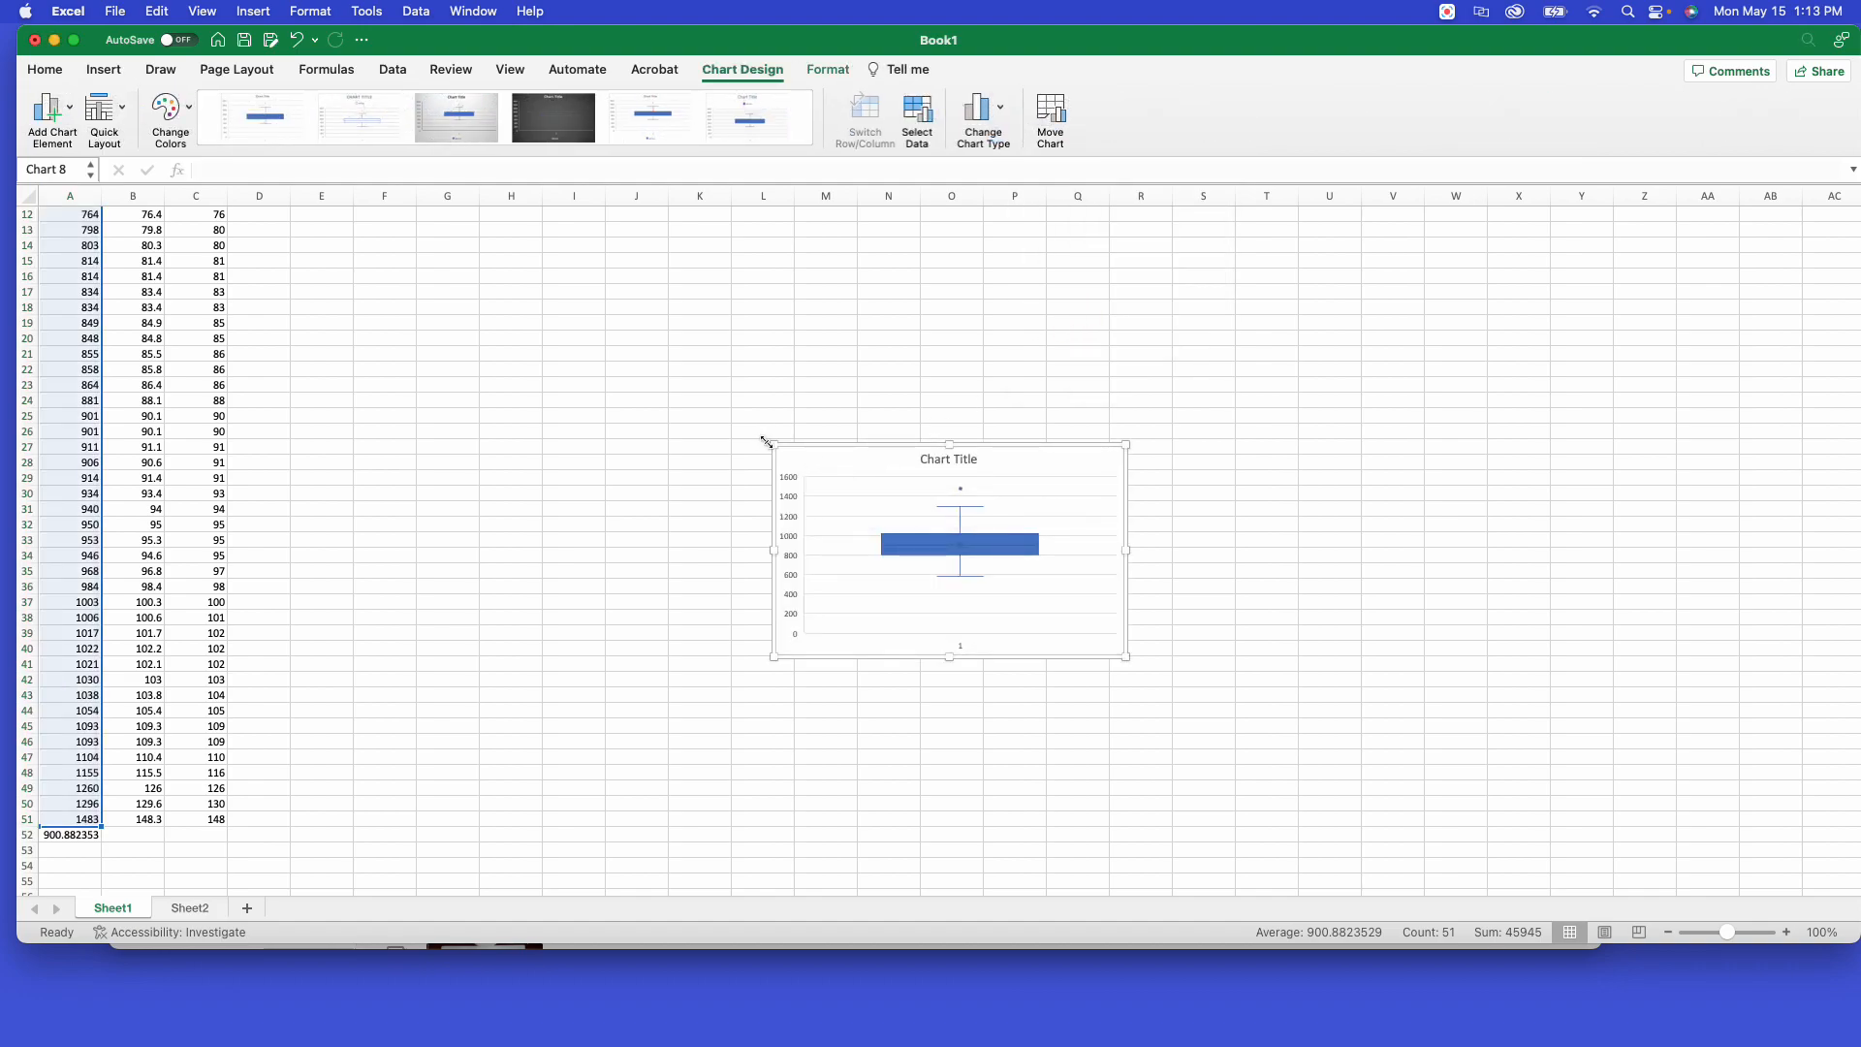
# - Enlarge the box plot to span about columns E to AA and rows 12 to 55, and apply the quick layout with data labels
pyautogui.moveTo(774, 445); pyautogui.dragTo(316, 220)
pyautogui.moveTo(1123, 661); pyautogui.dragTo(1719, 887)
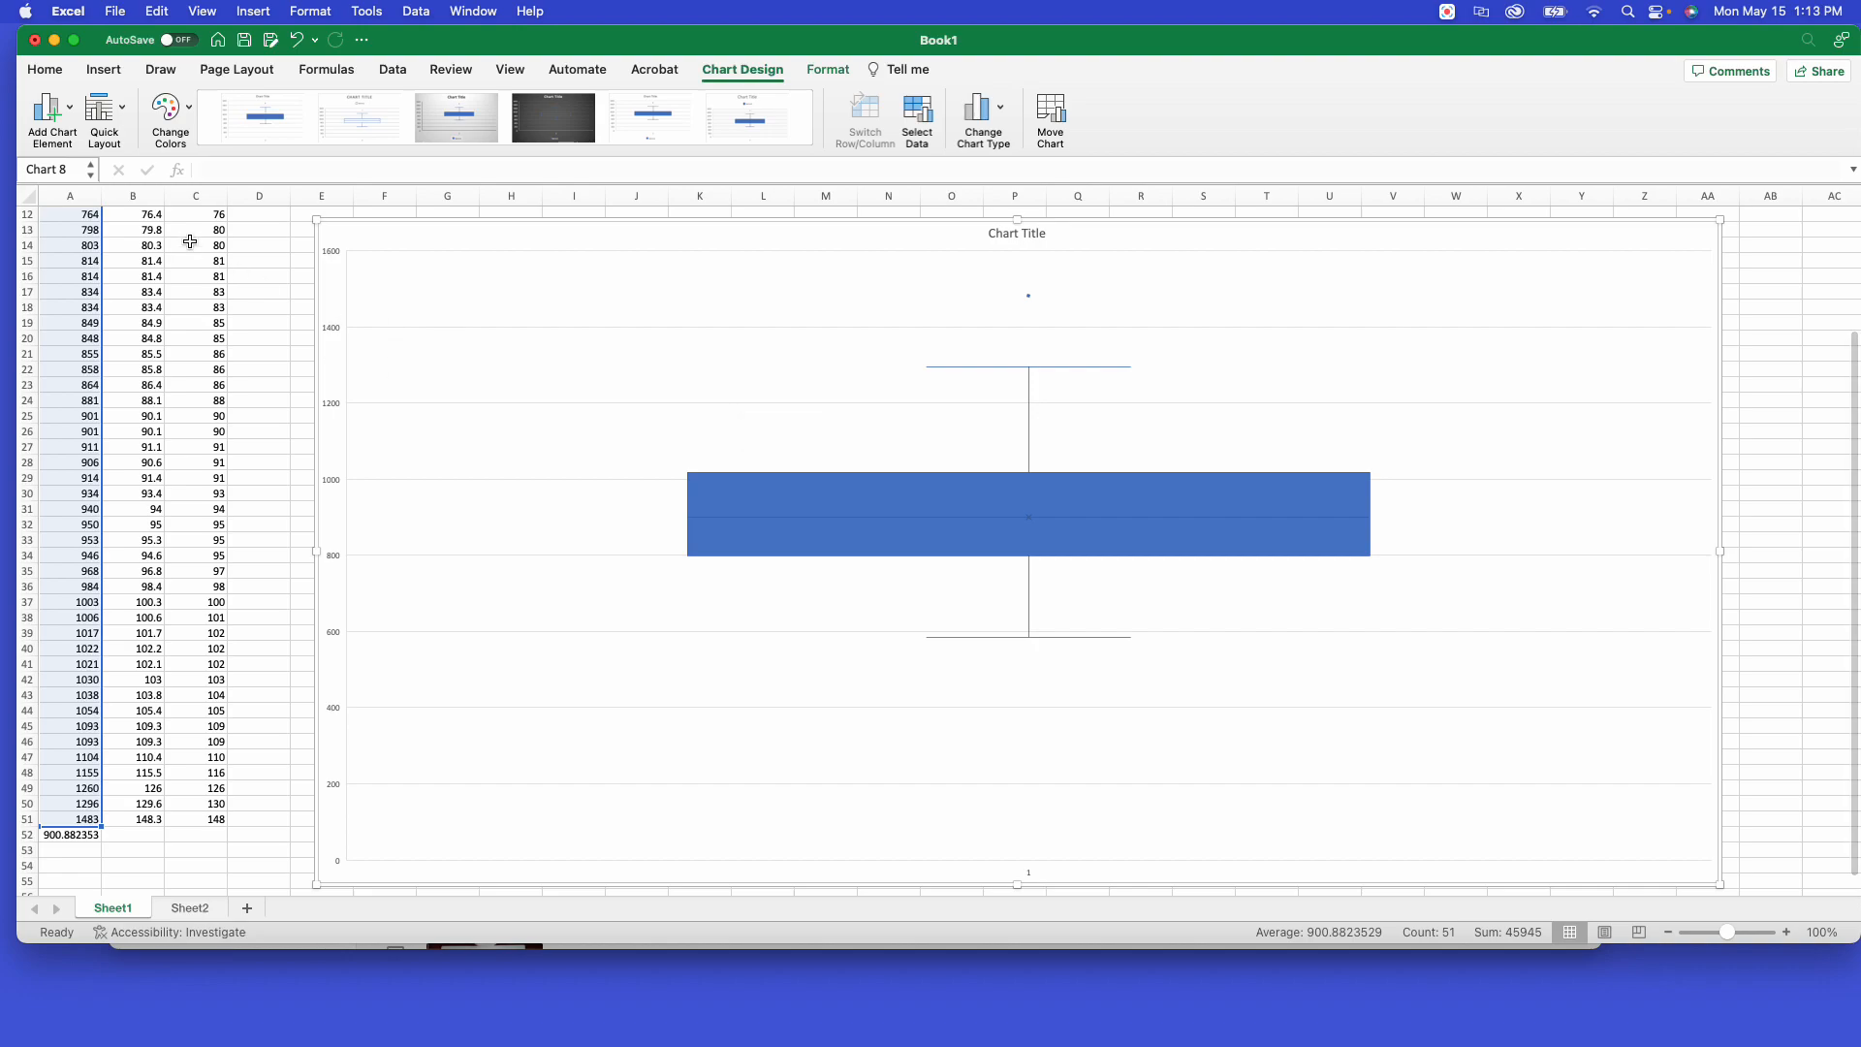
pyautogui.click(122, 115)
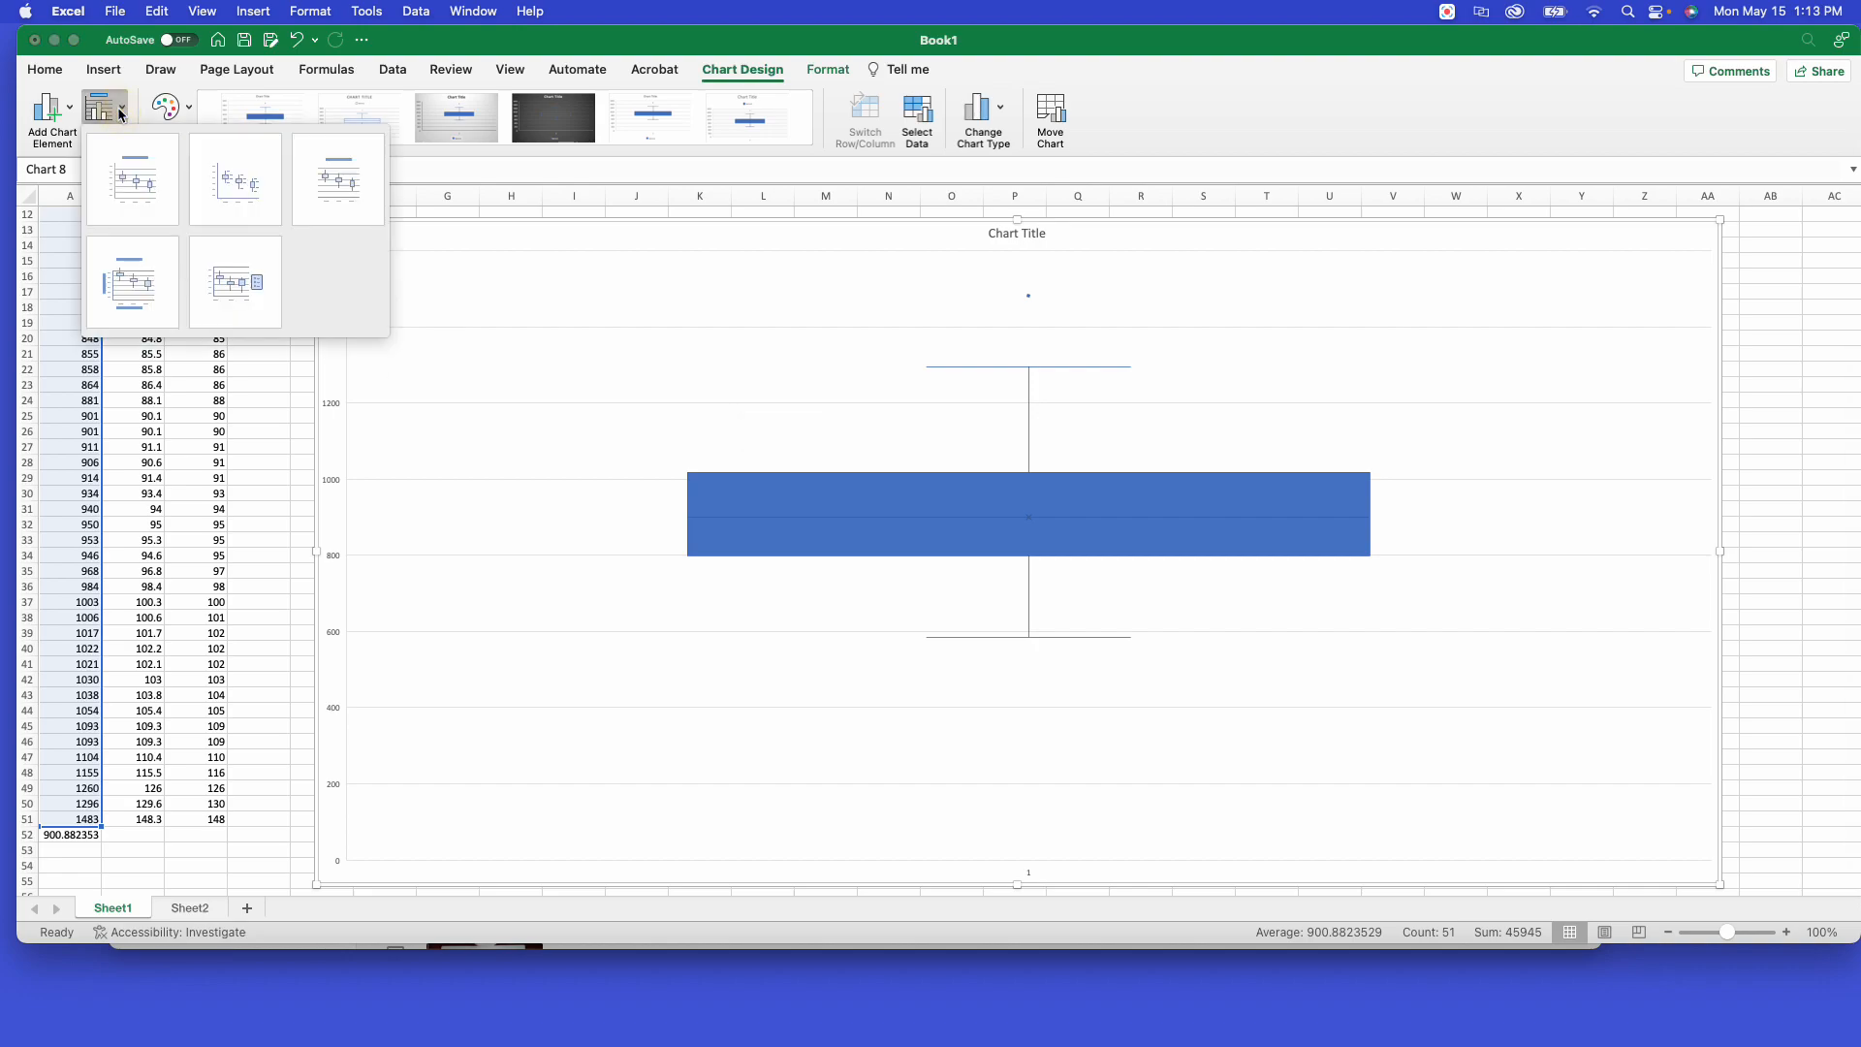
pyautogui.click(243, 184)
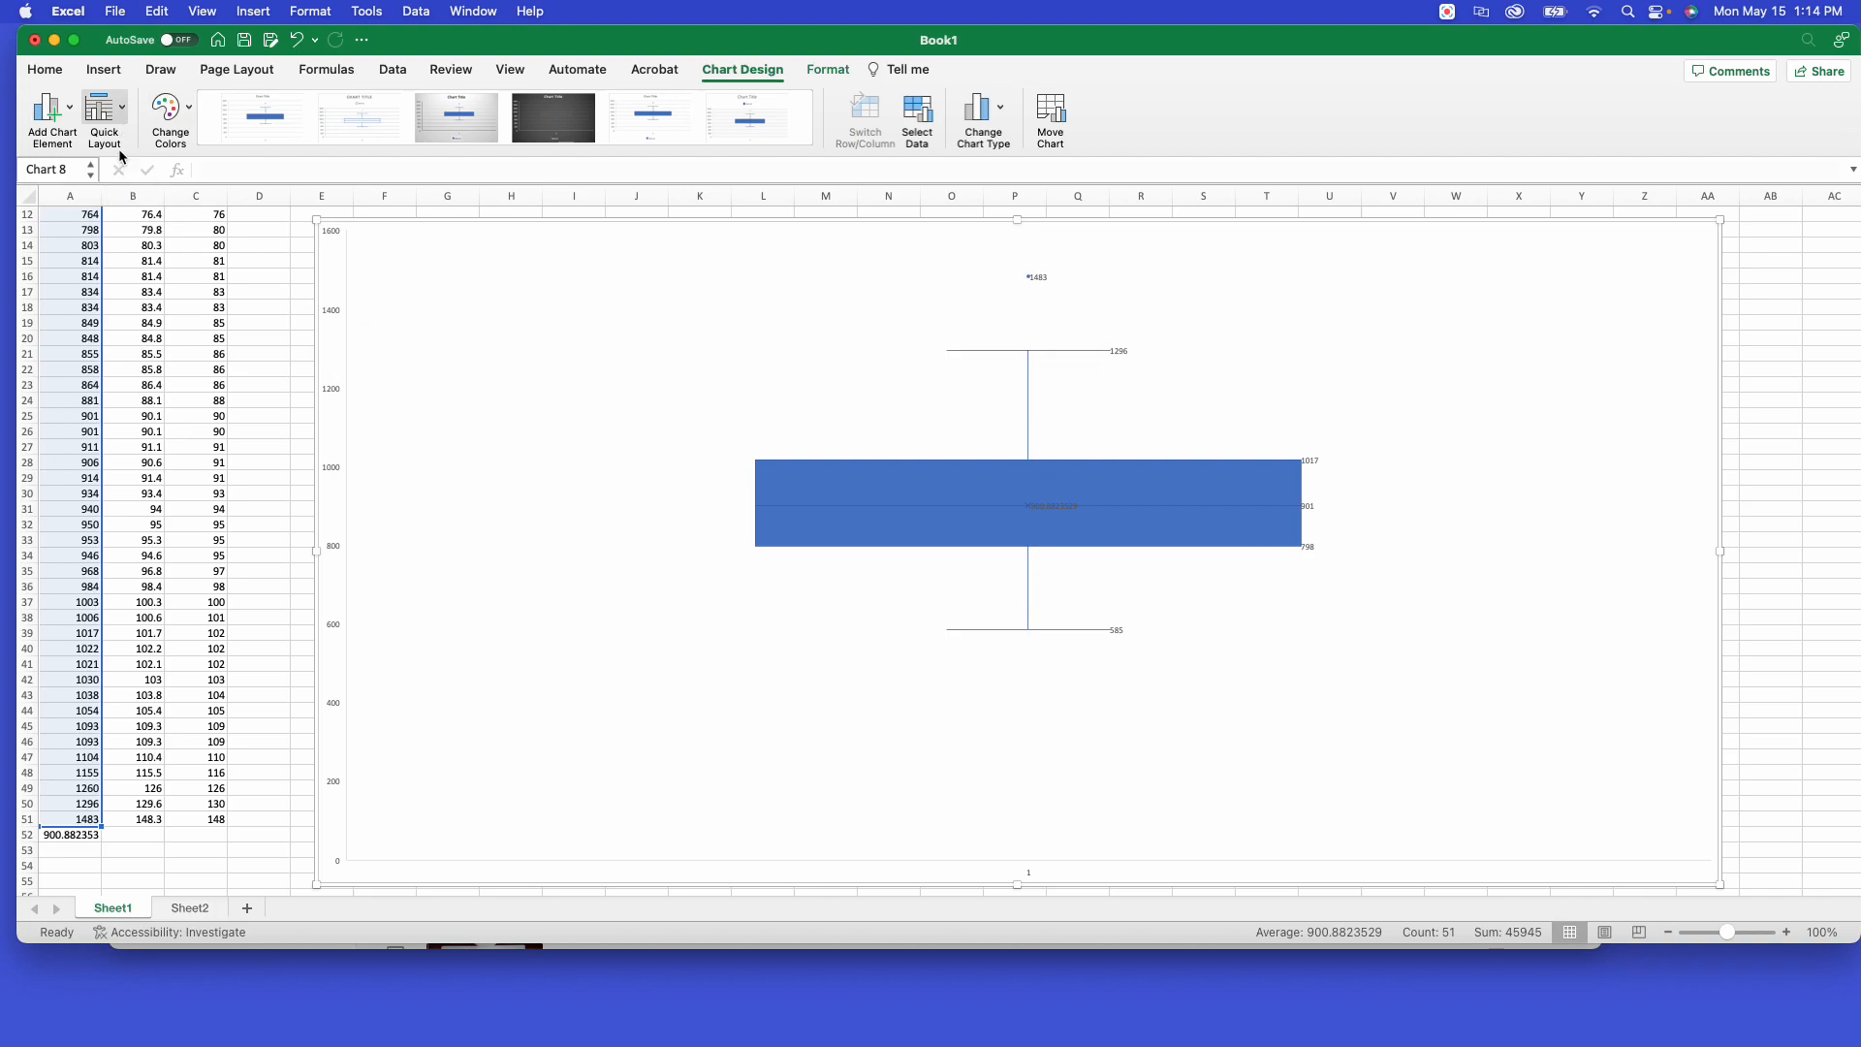
# - Add primary major horizontal gridlines to the box and whisker chart
pyautogui.click(71, 116)
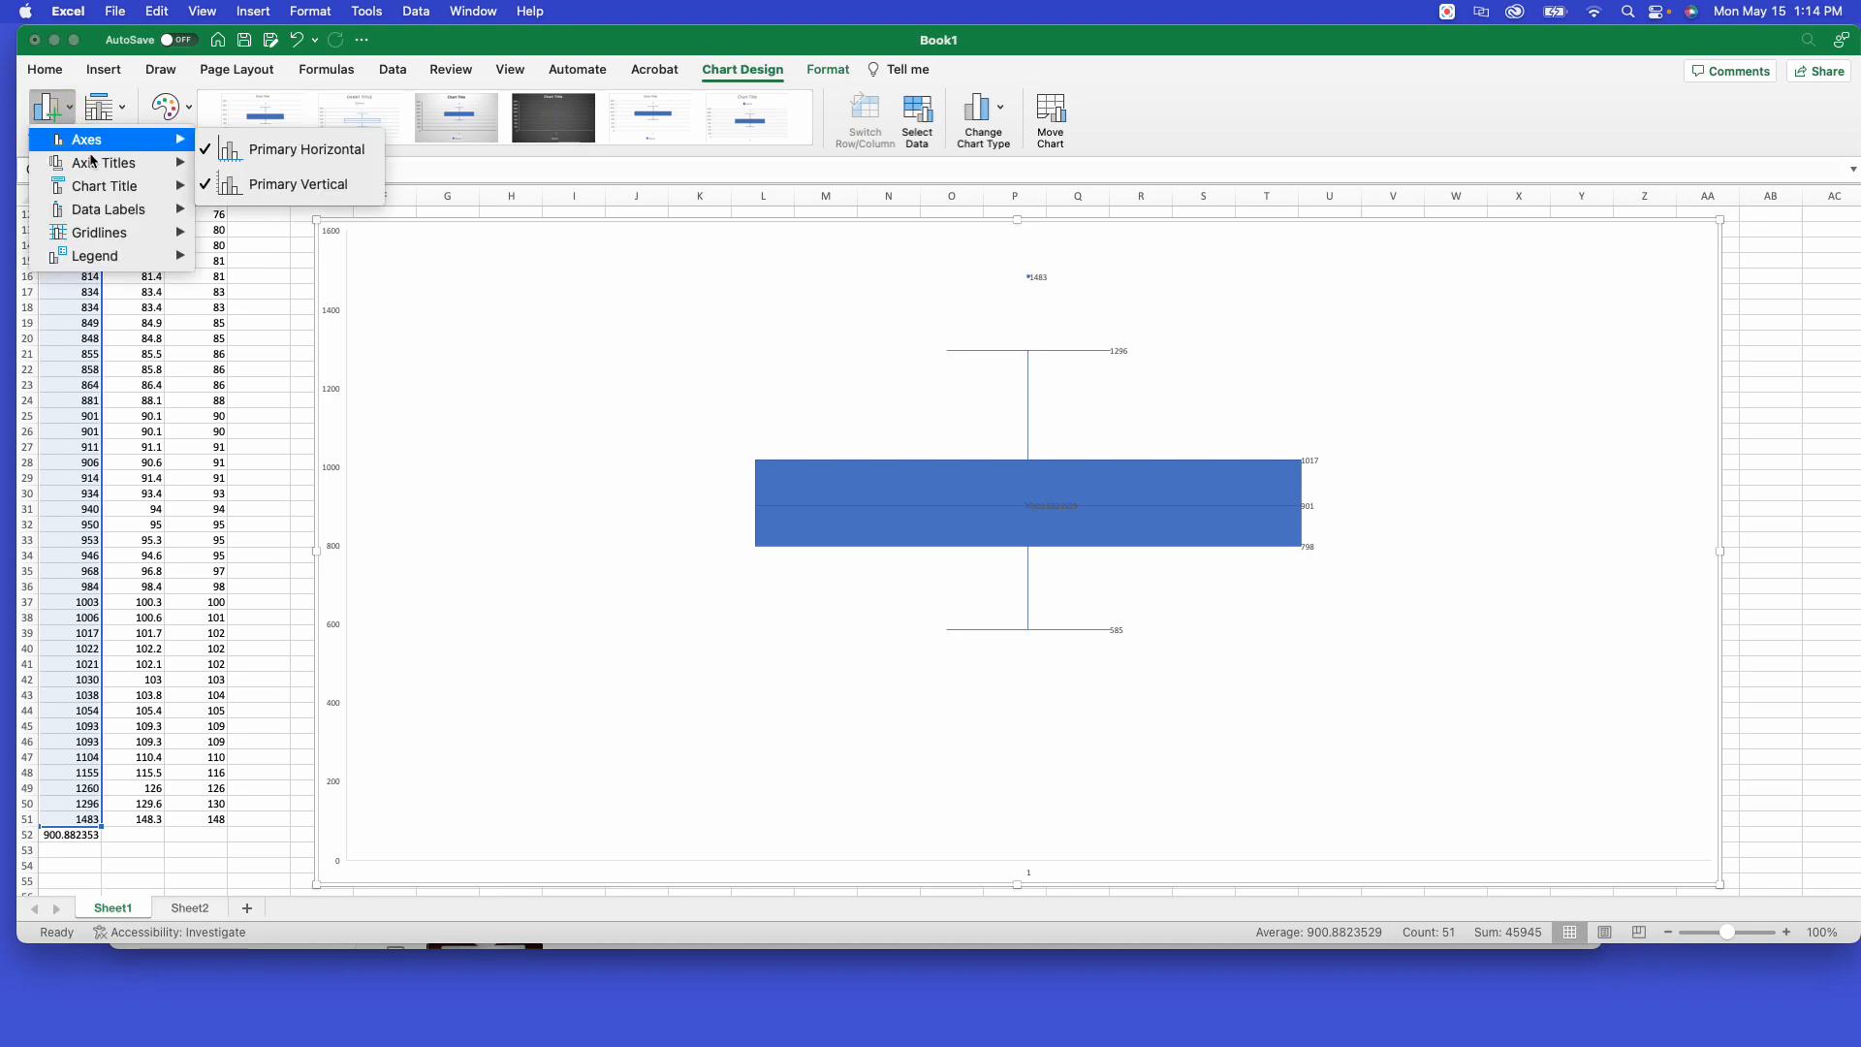
pyautogui.moveTo(111, 167)
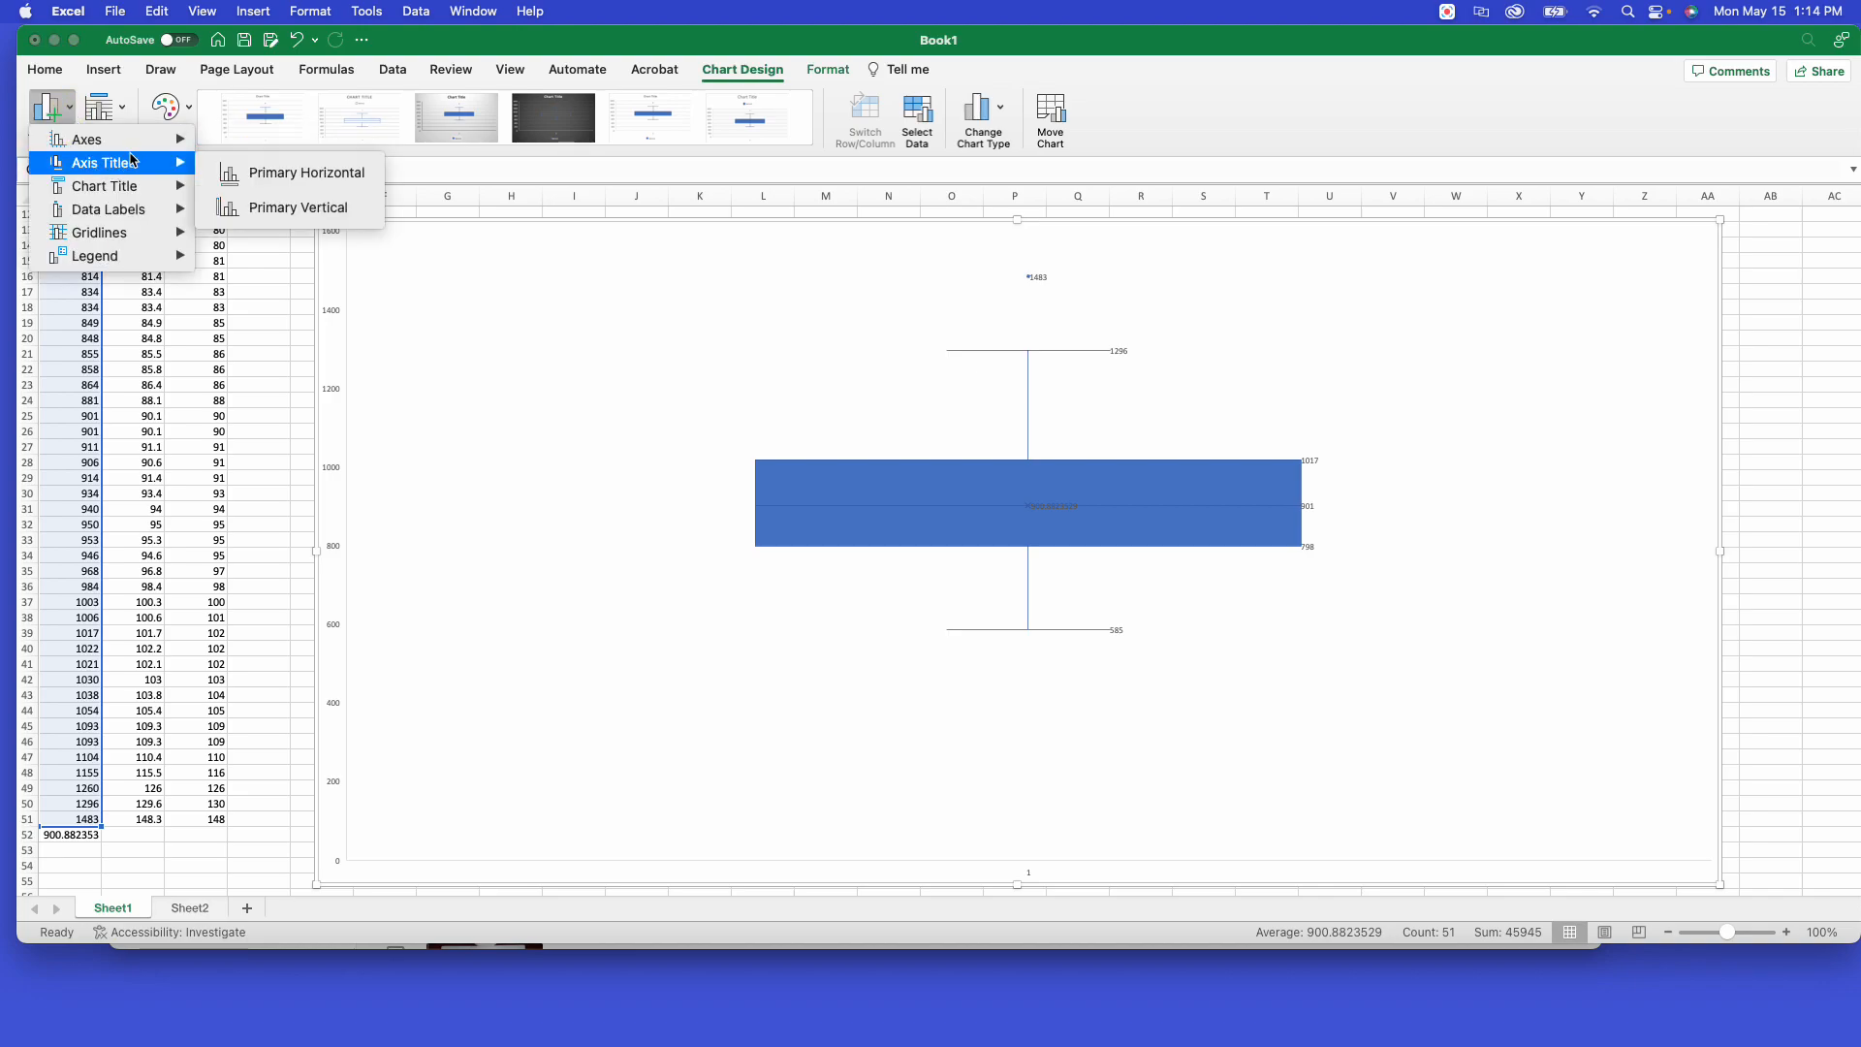
pyautogui.moveTo(169, 152)
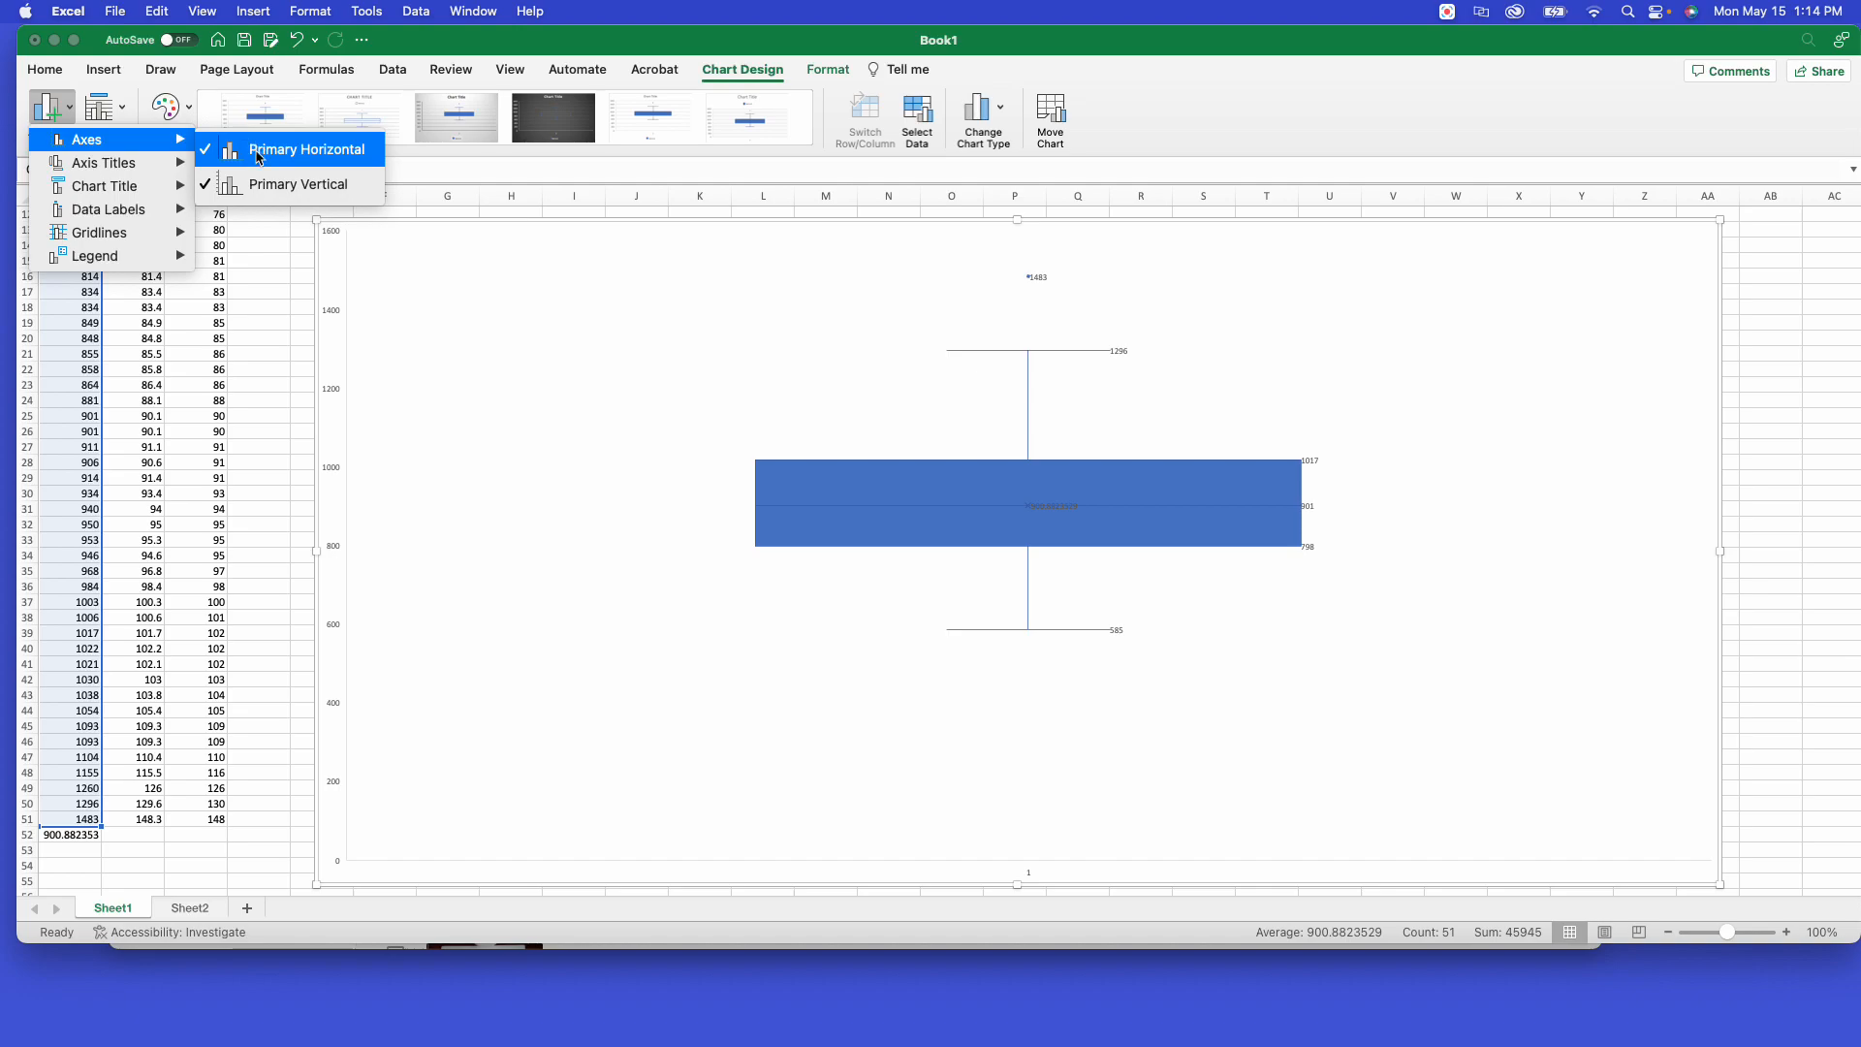
pyautogui.moveTo(148, 249)
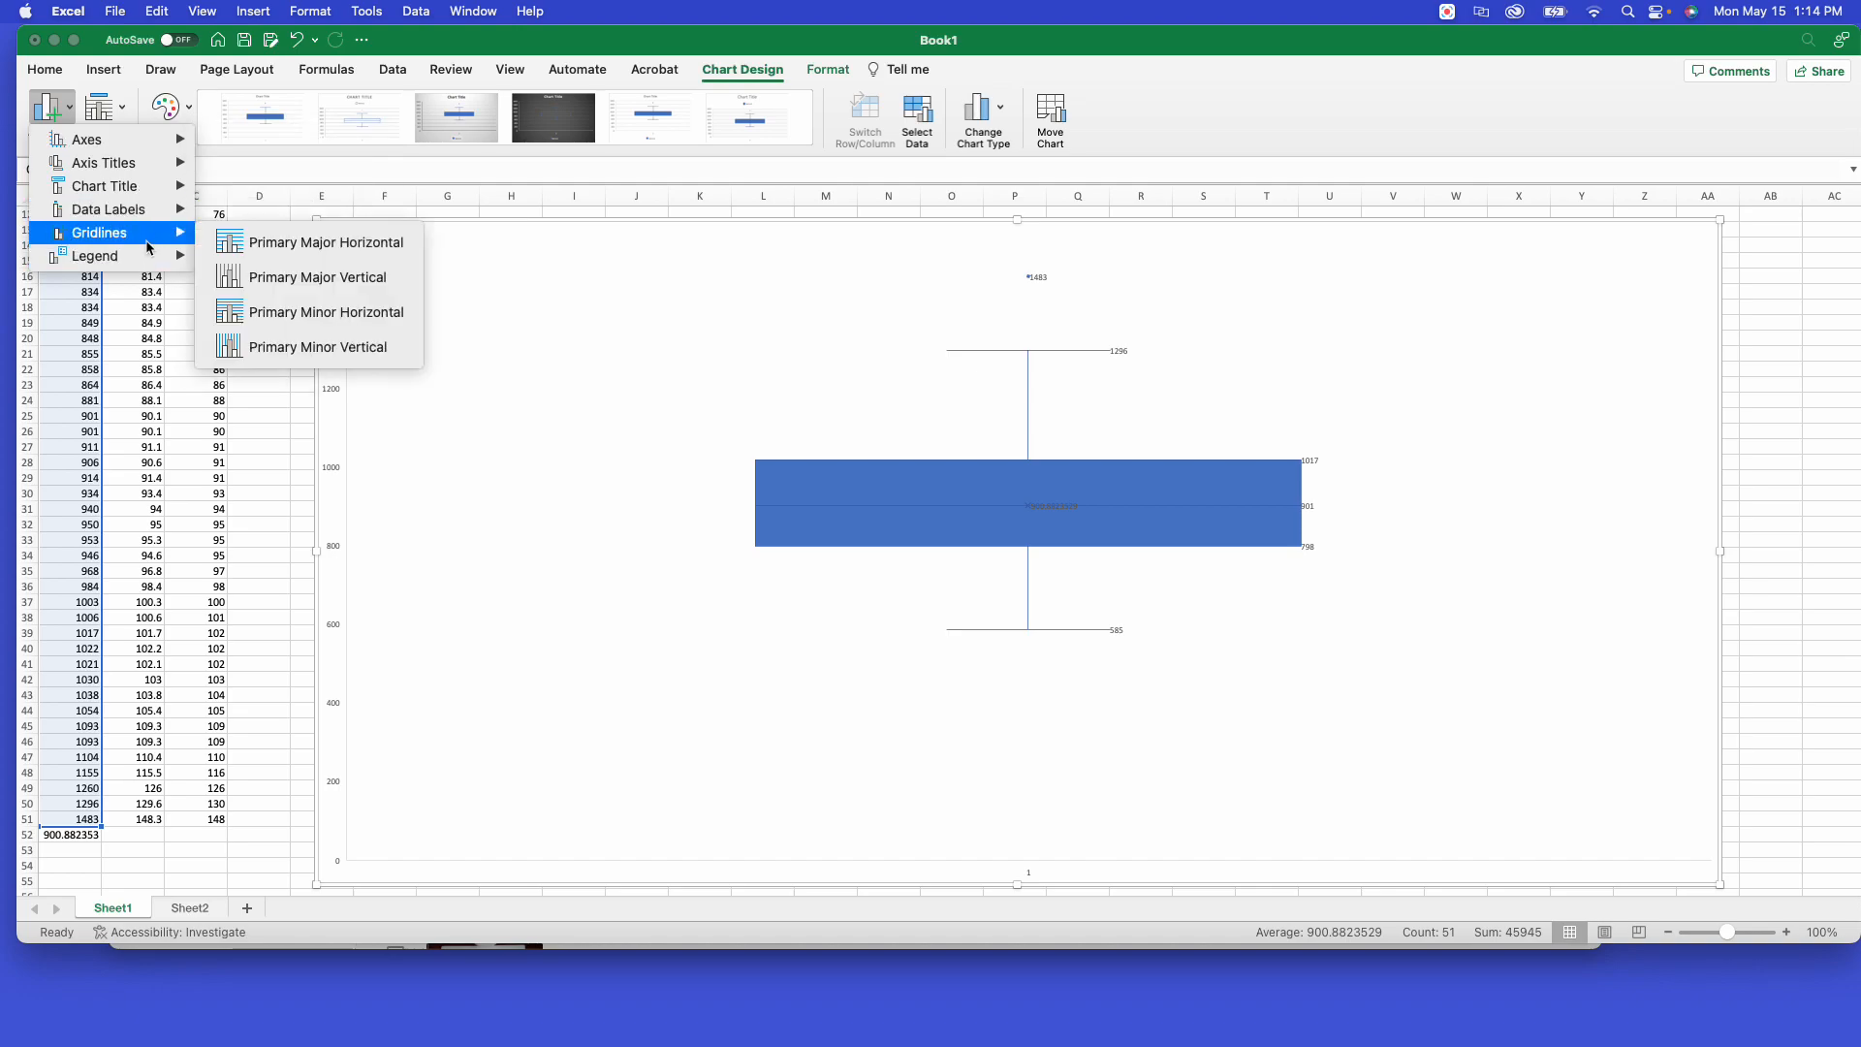
pyautogui.click(332, 255)
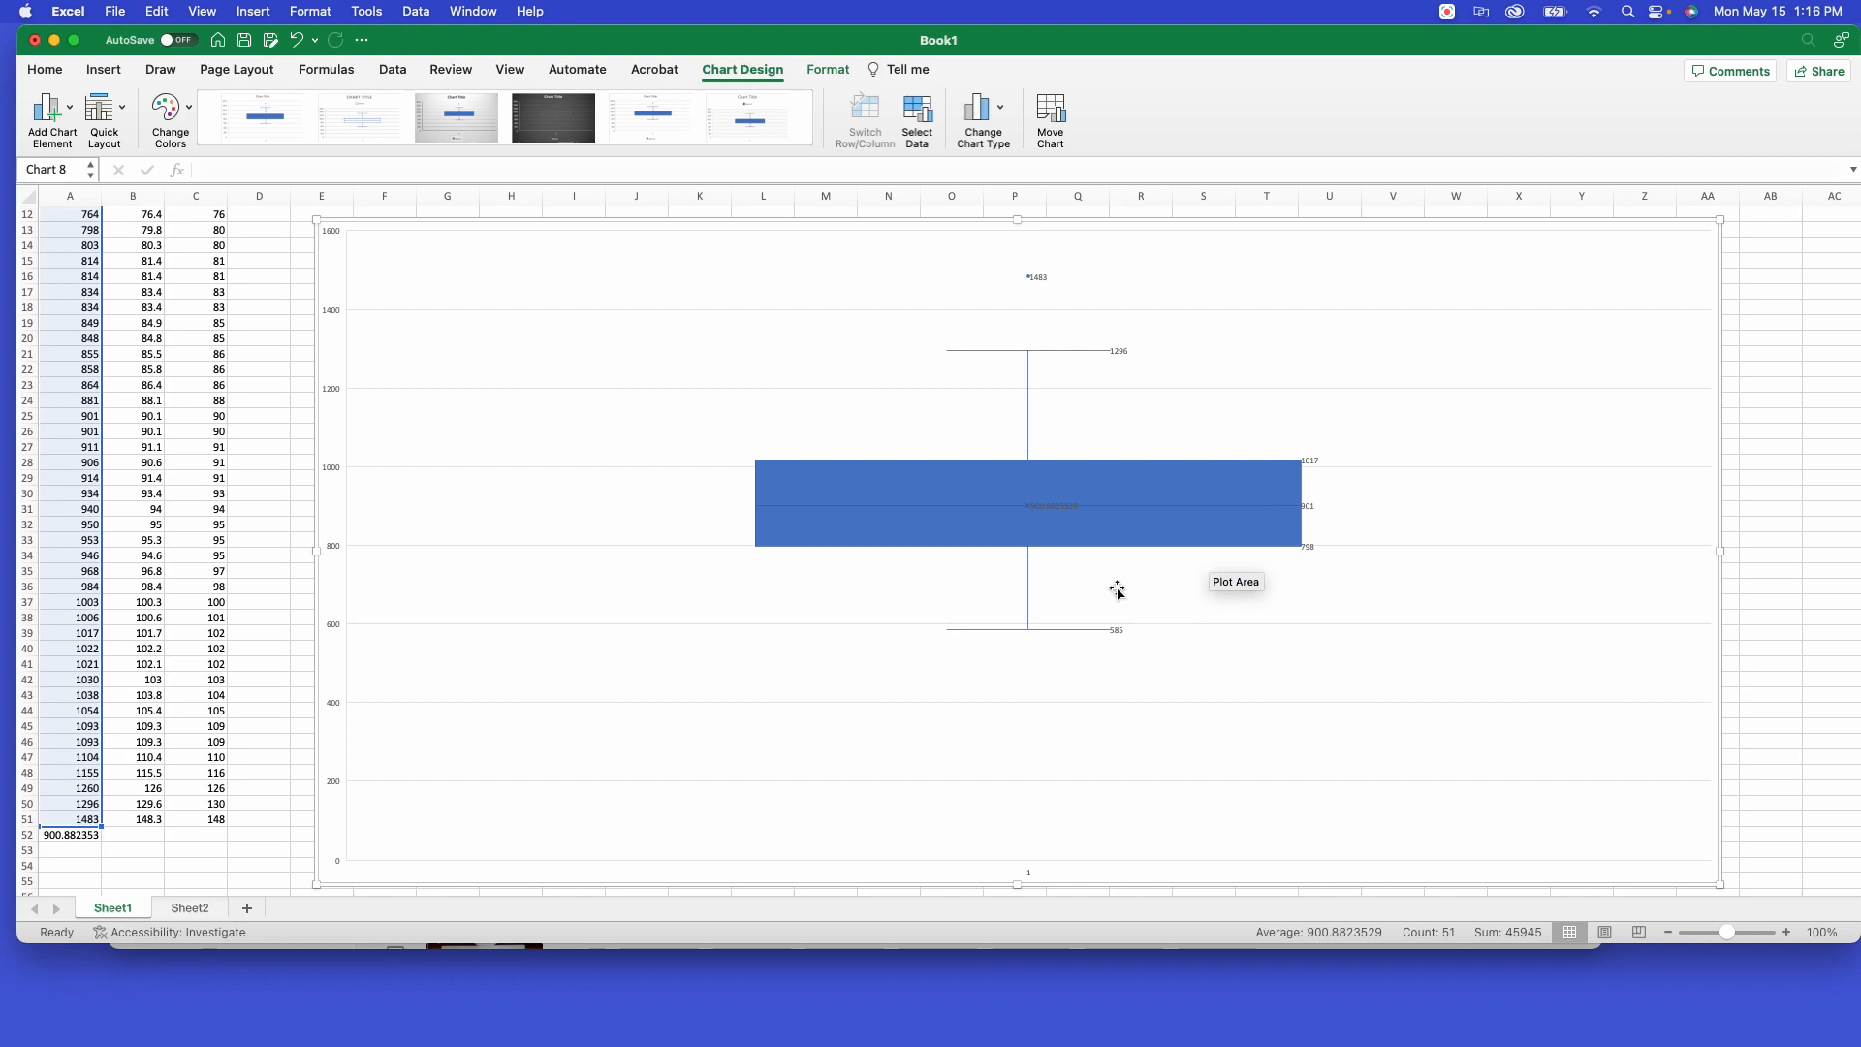
# - Examine the chart's outlier, median, mean and quartile marks against the middle values in A25:A26 and the average in A52
pyautogui.moveTo(1040, 283)
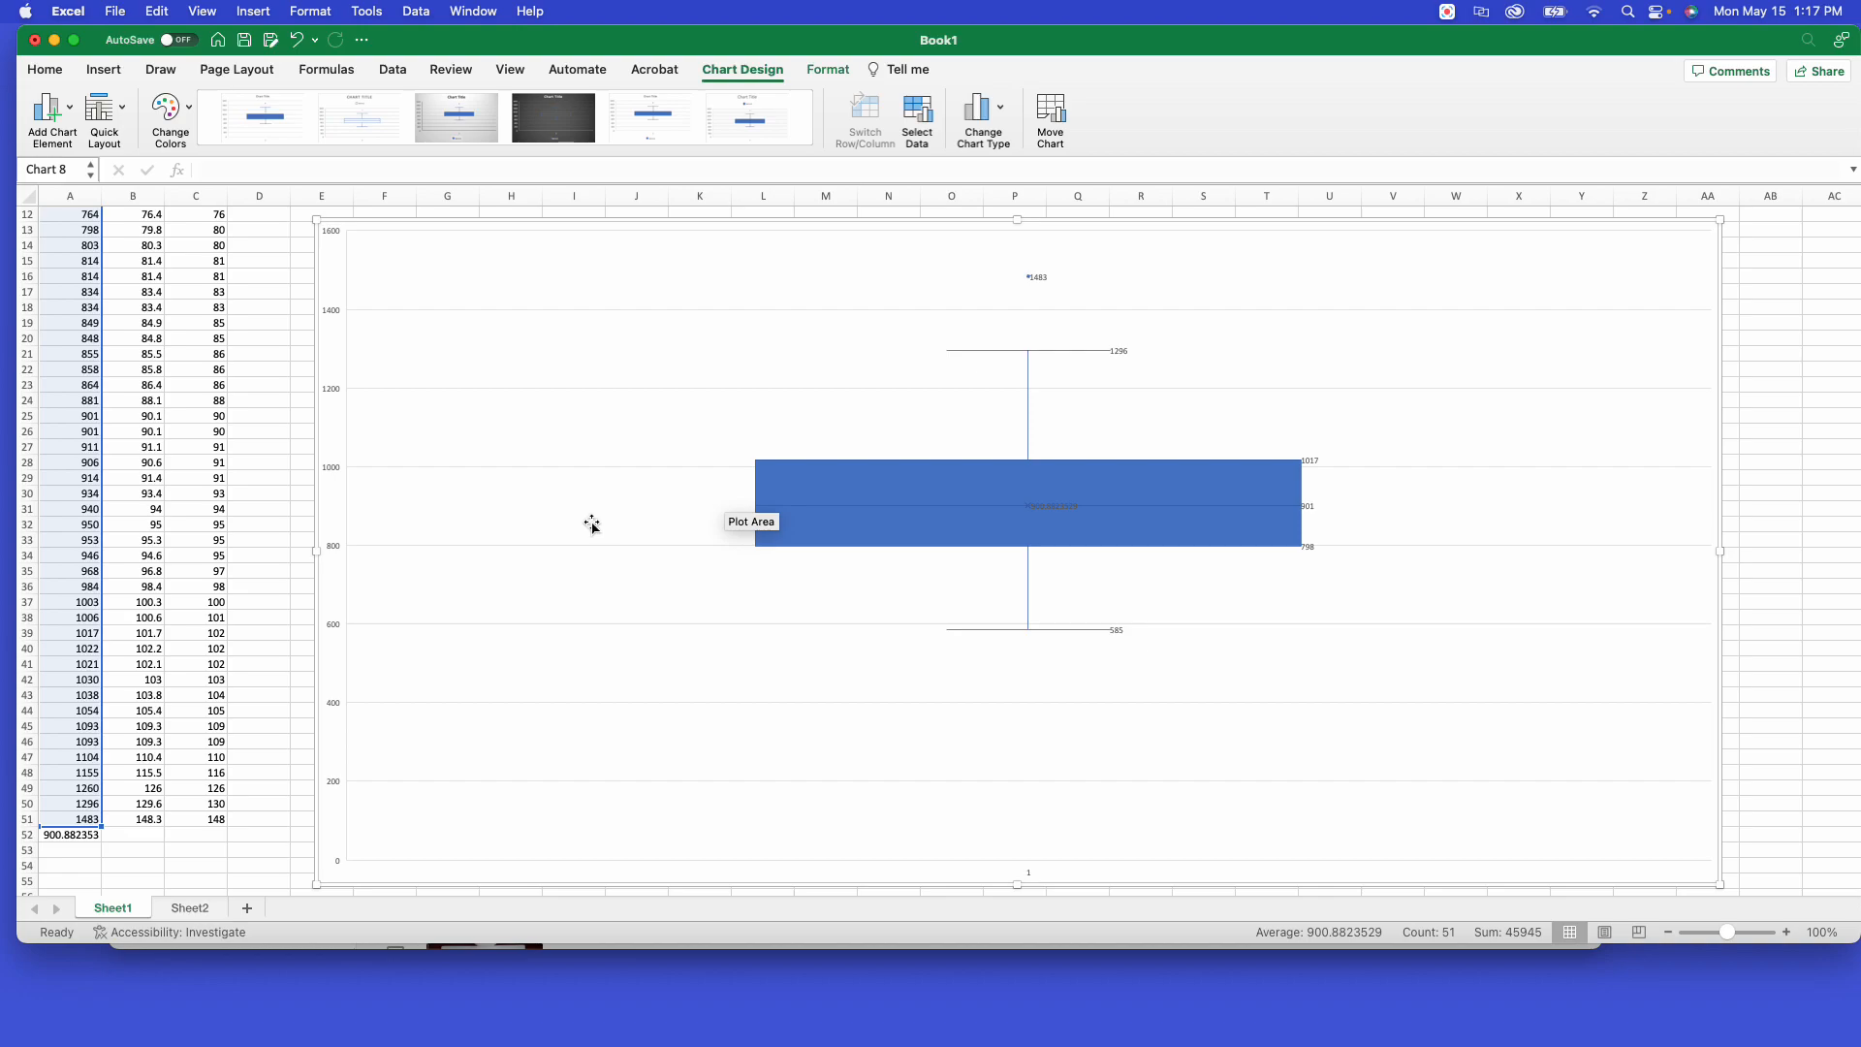
pyautogui.click(79, 425)
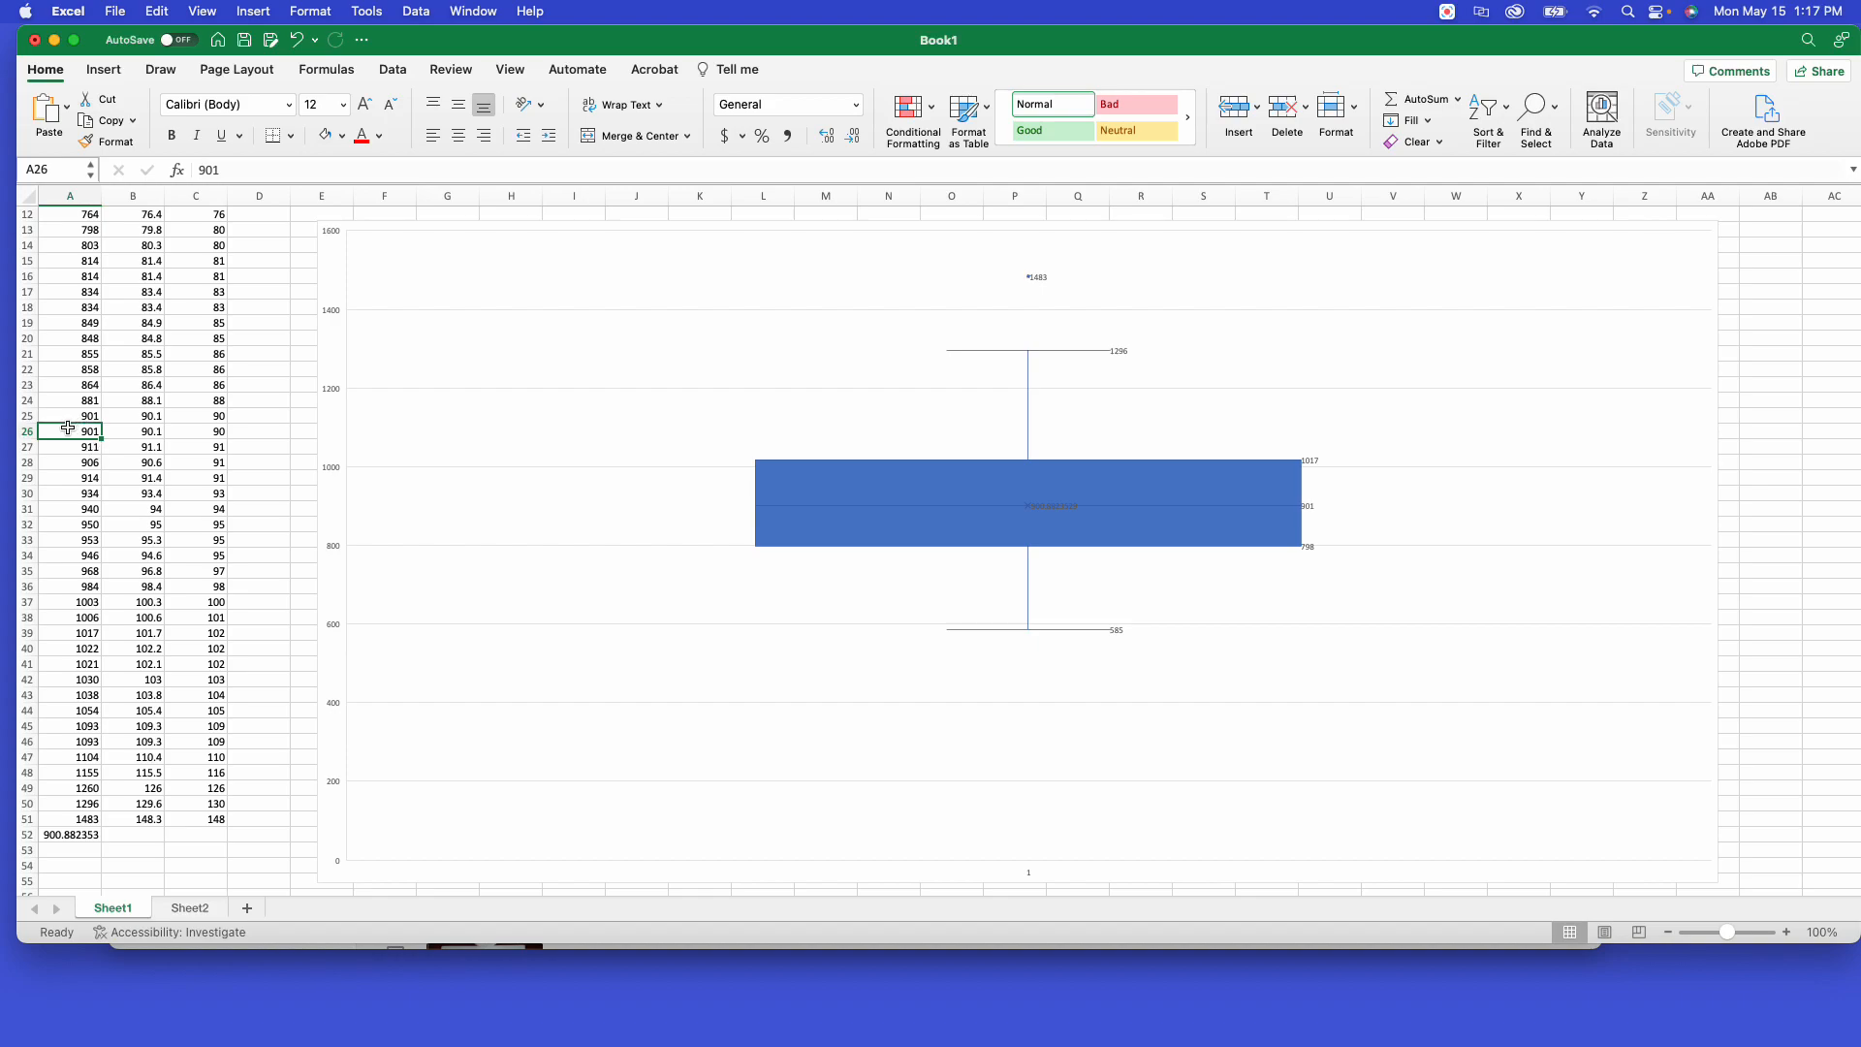
pyautogui.click(69, 415)
pyautogui.click(78, 428)
pyautogui.click(85, 415)
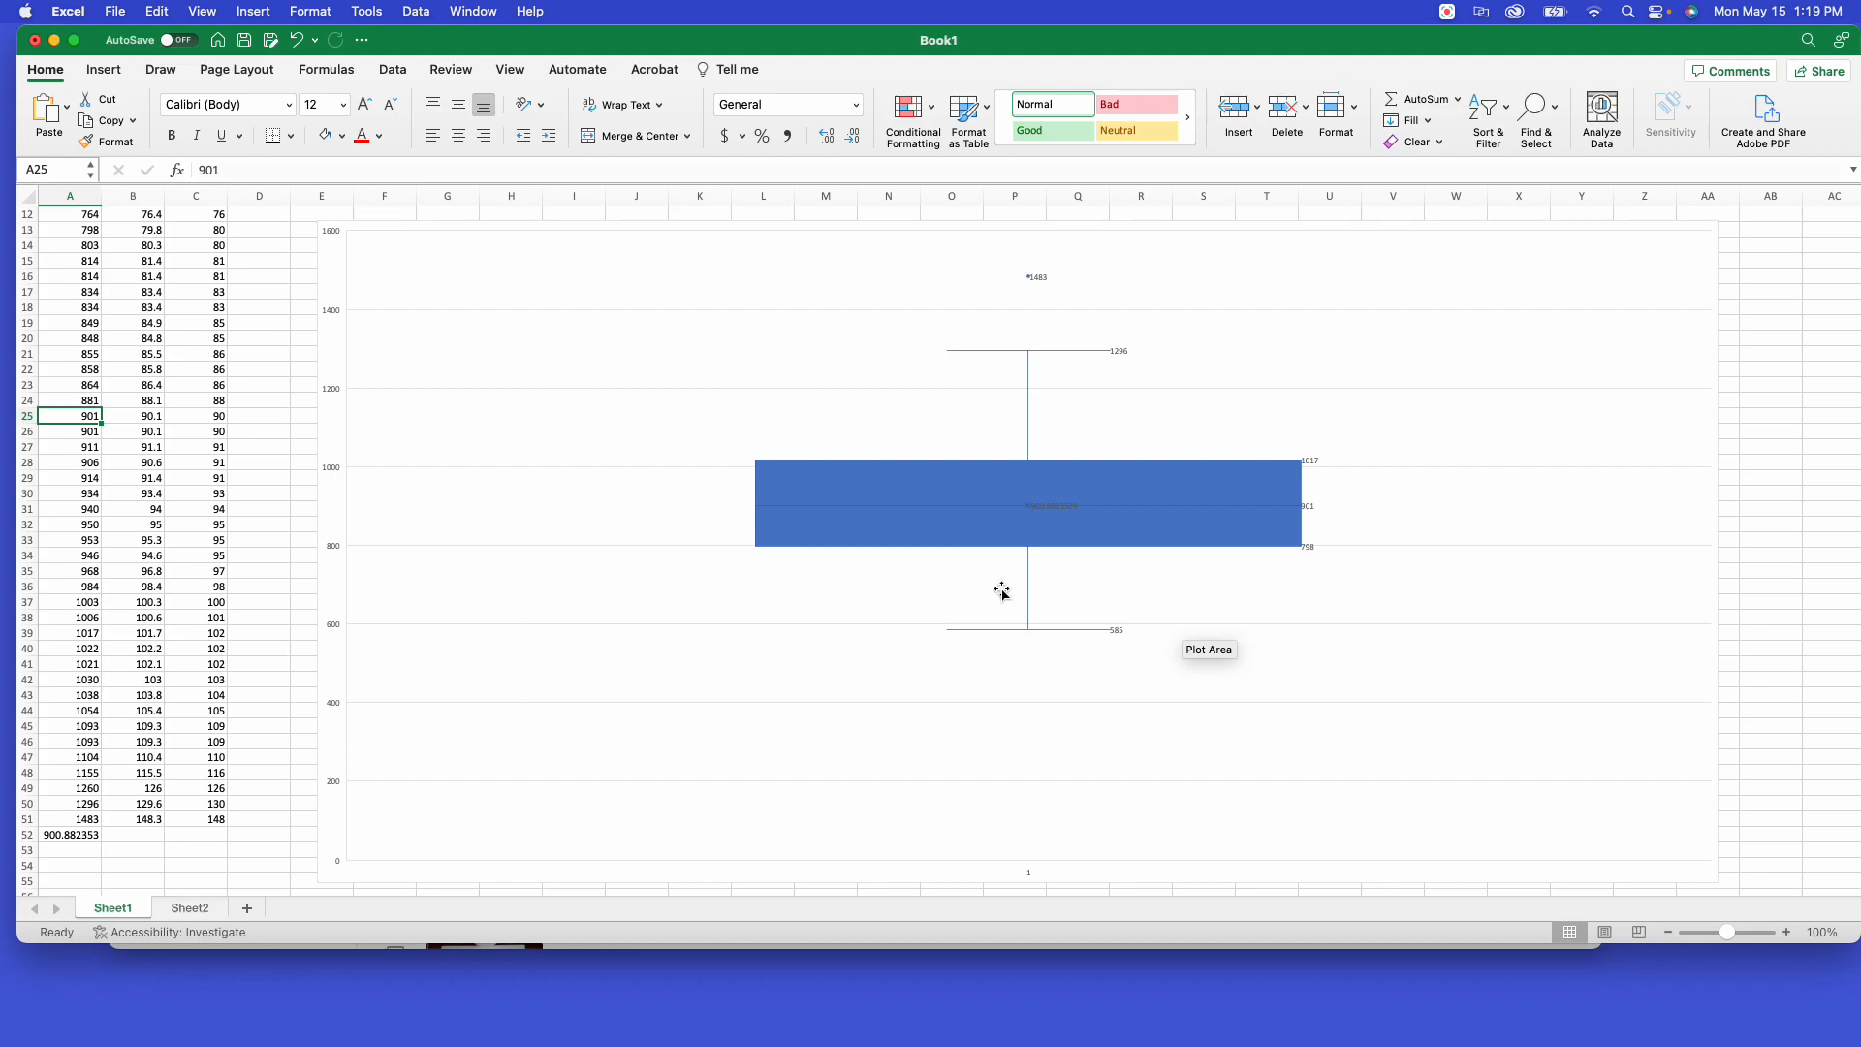
pyautogui.click(70, 835)
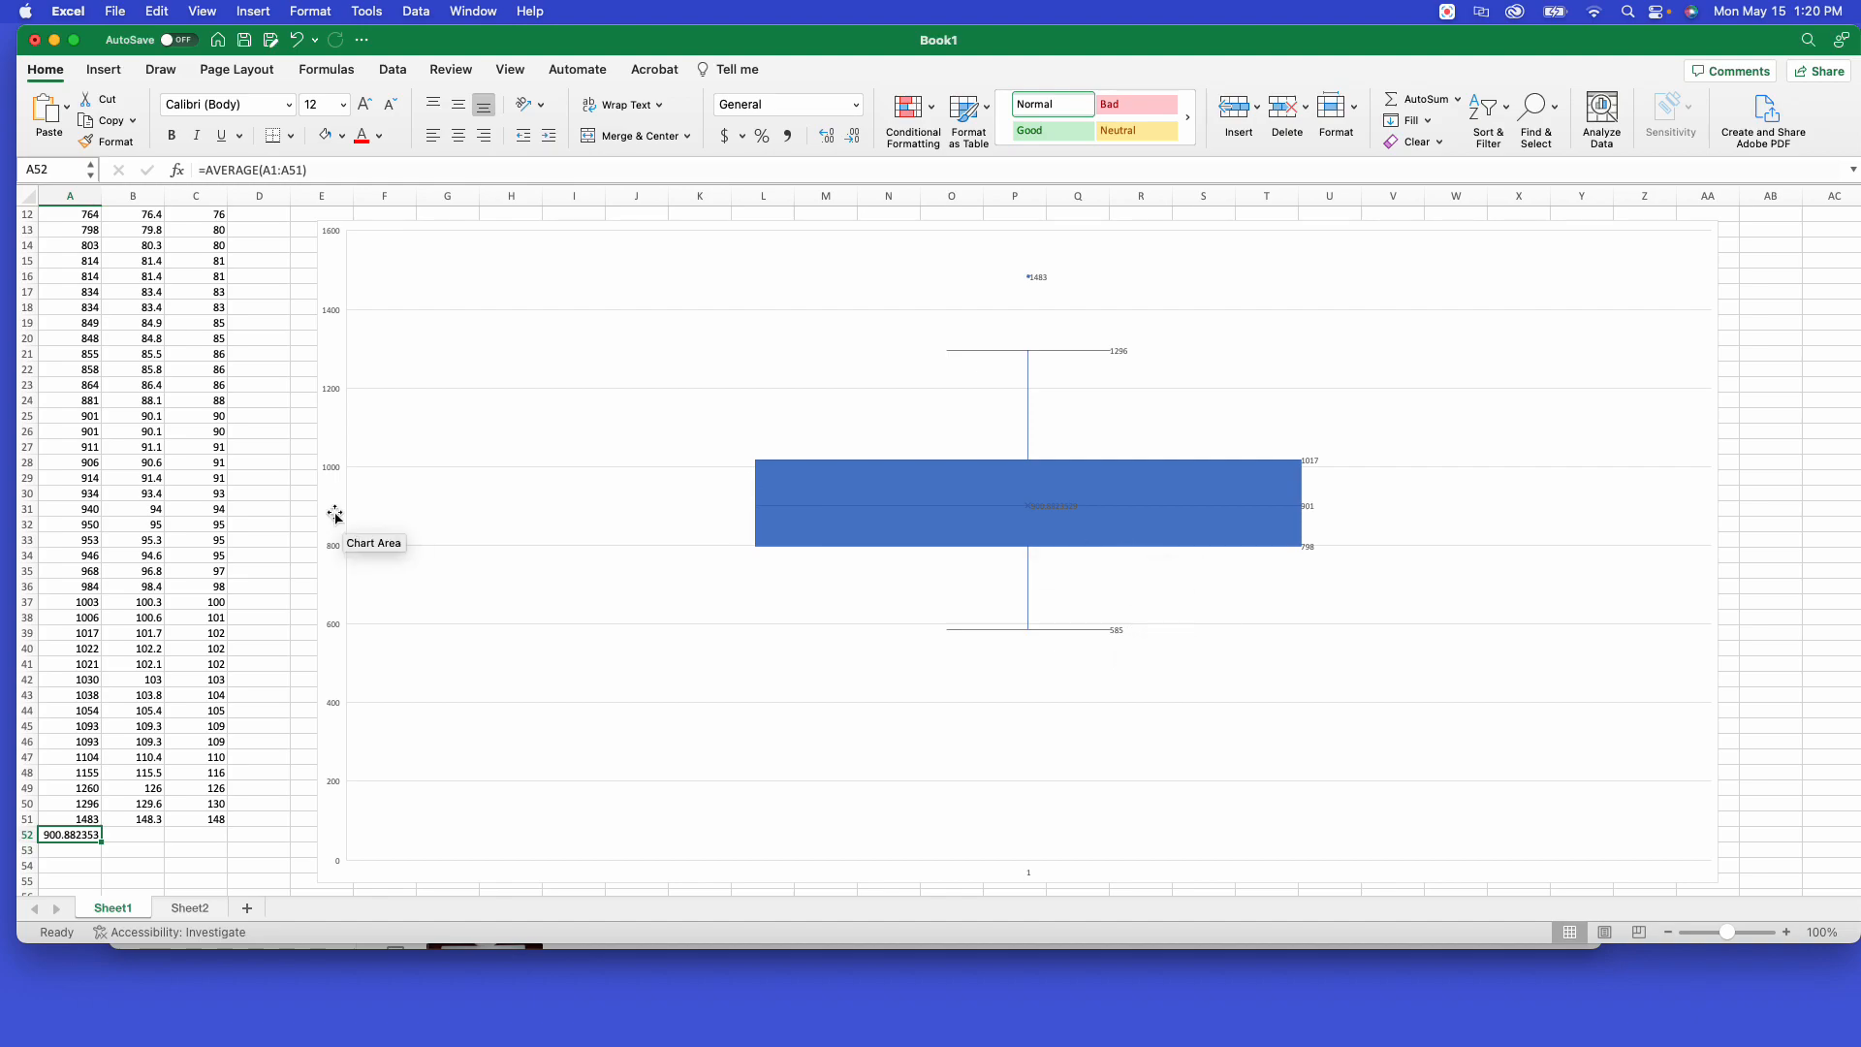
pyautogui.scroll(5, 60, 437)
pyautogui.scroll(-6, 63, 443)
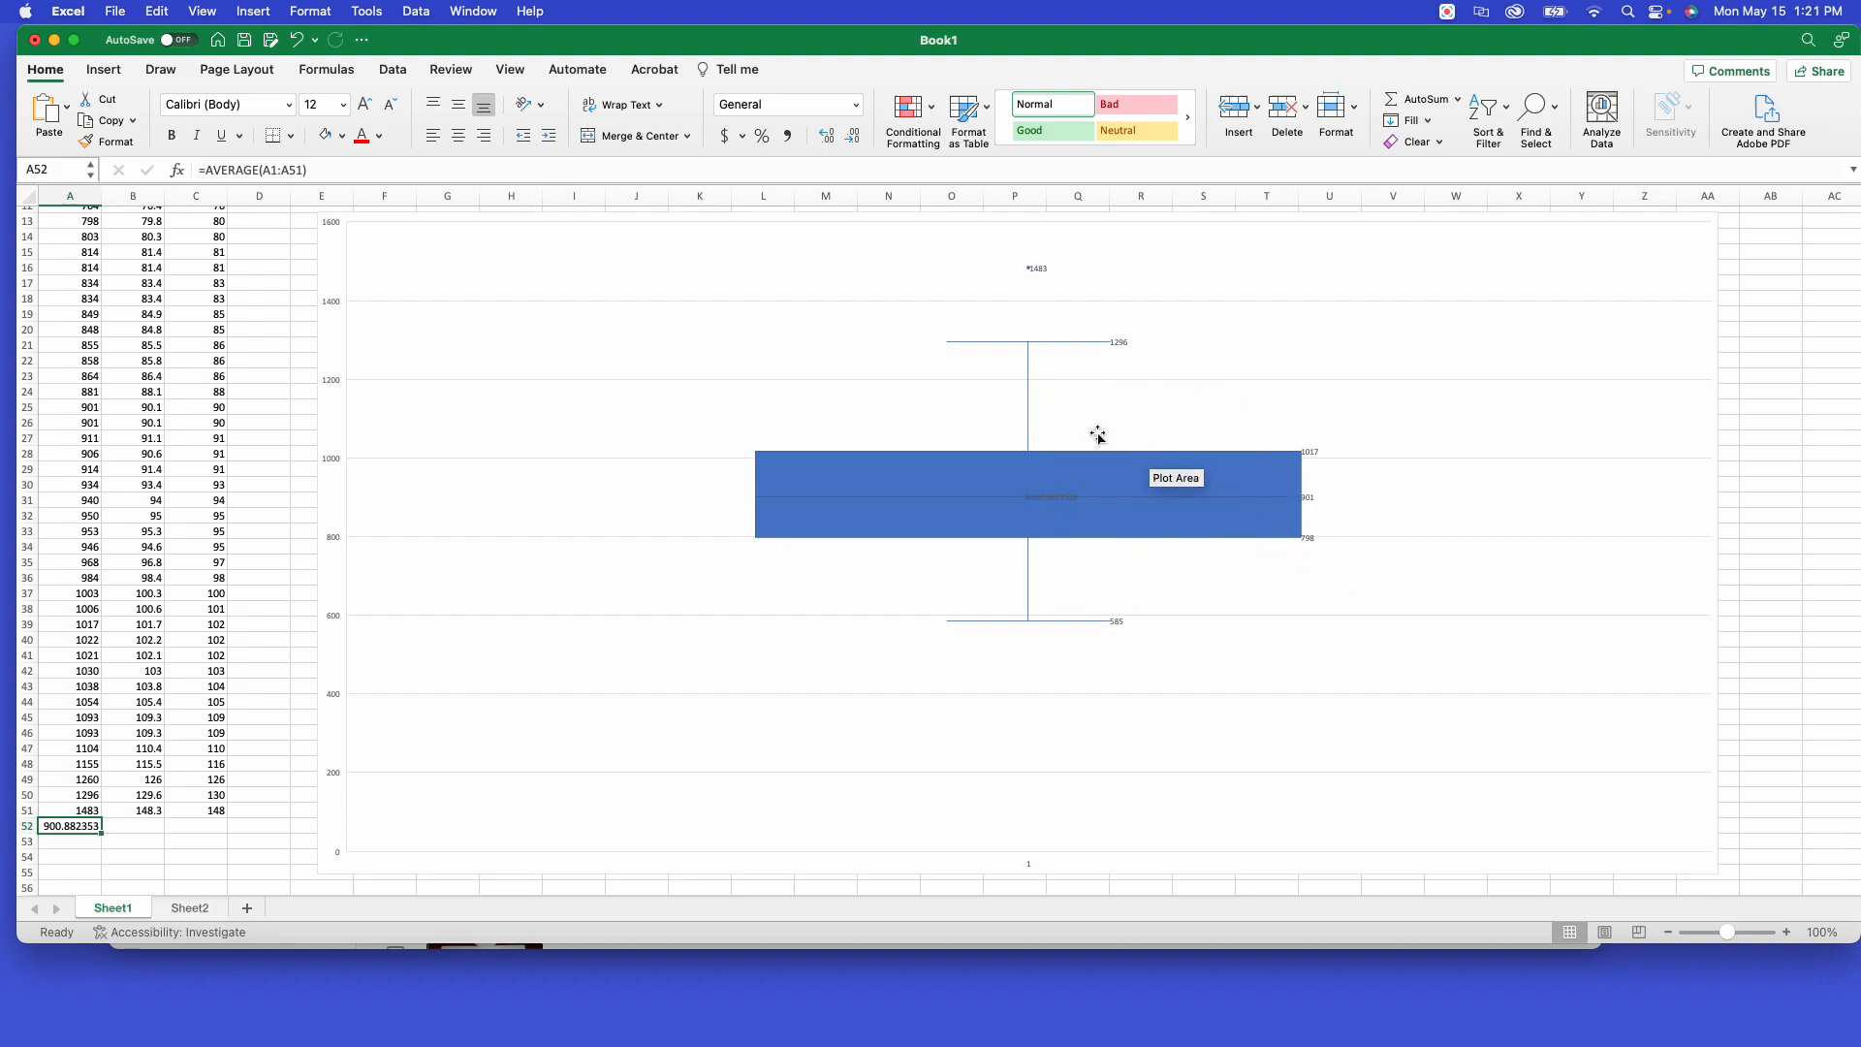
pyautogui.moveTo(1075, 457)
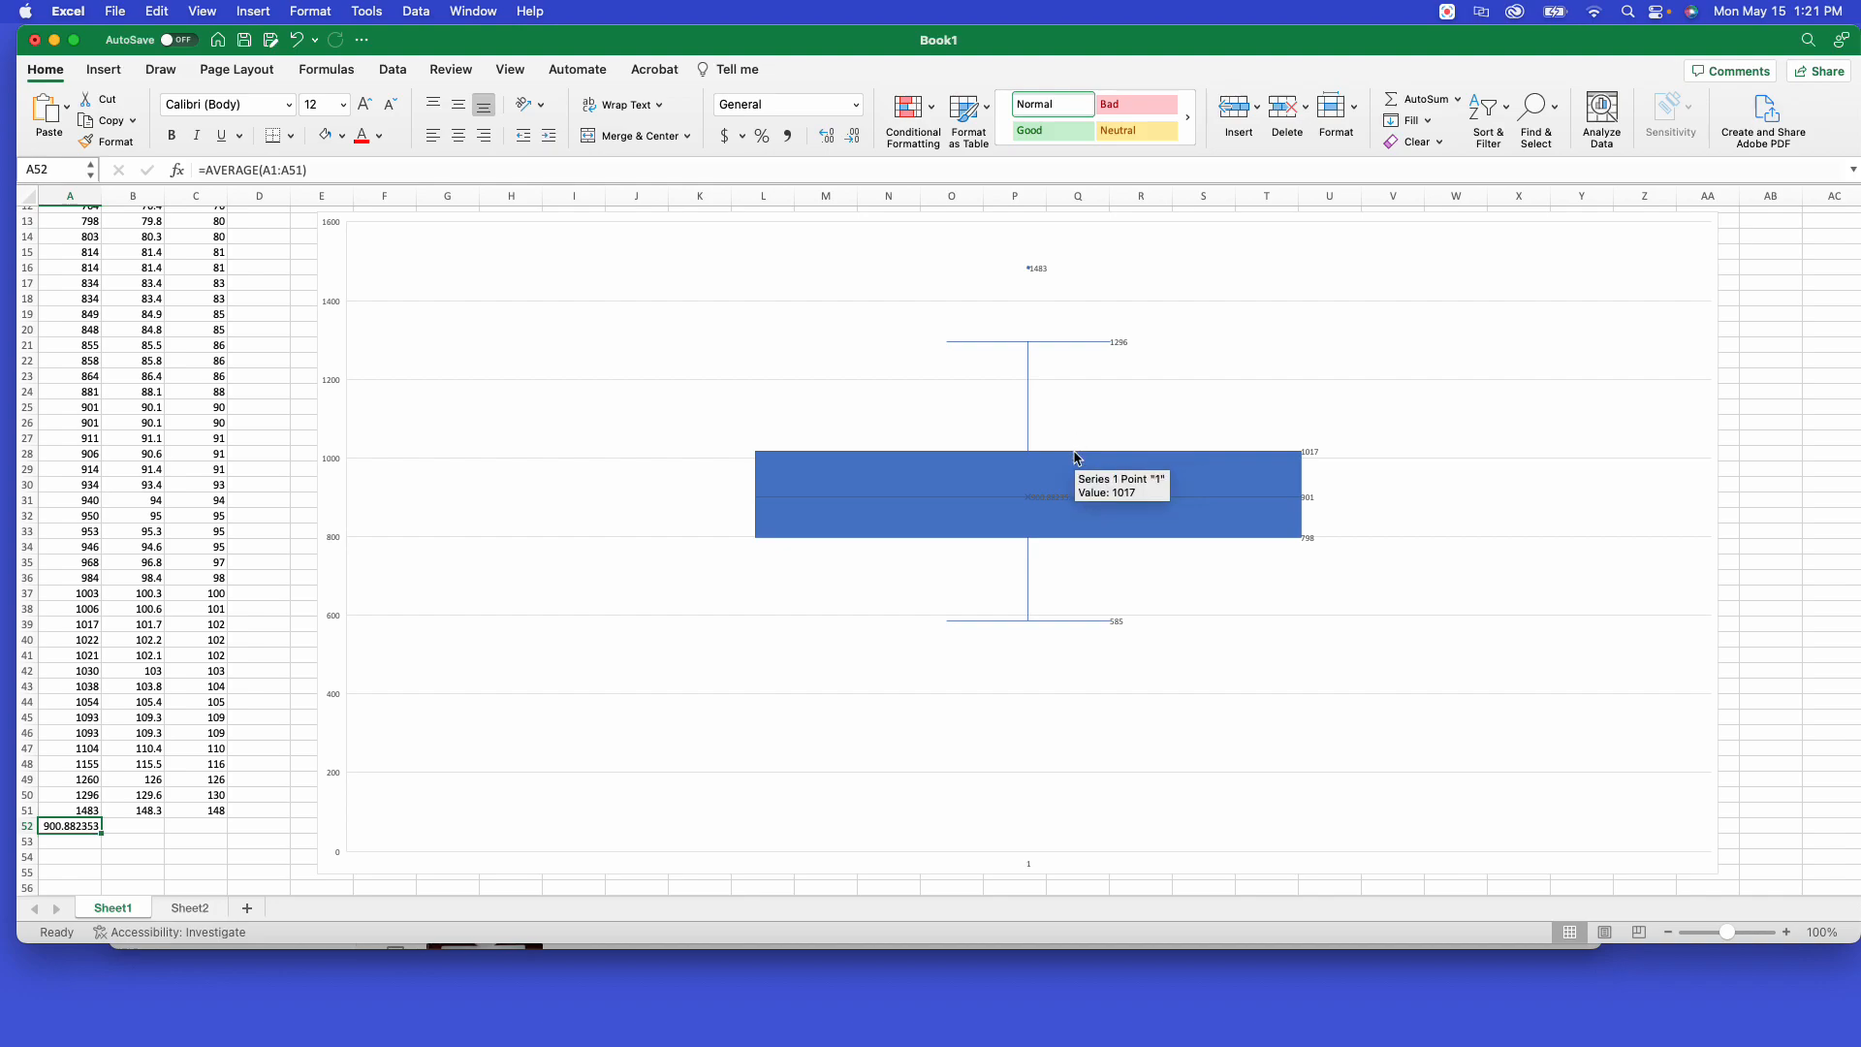